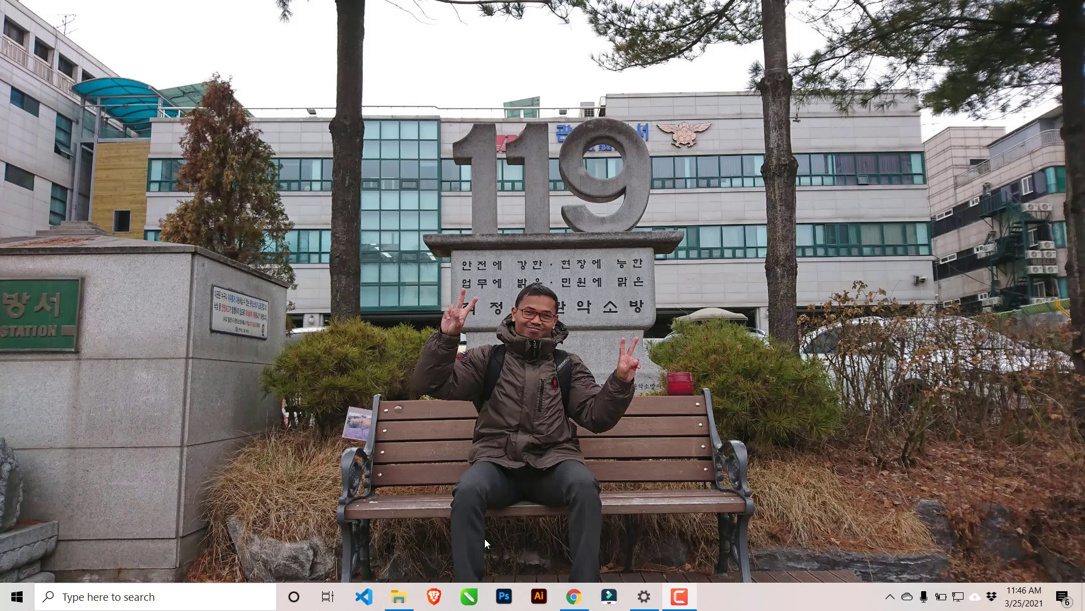
Open Chrome and search Google for "logo gojek", showing the image results.
click(574, 596)
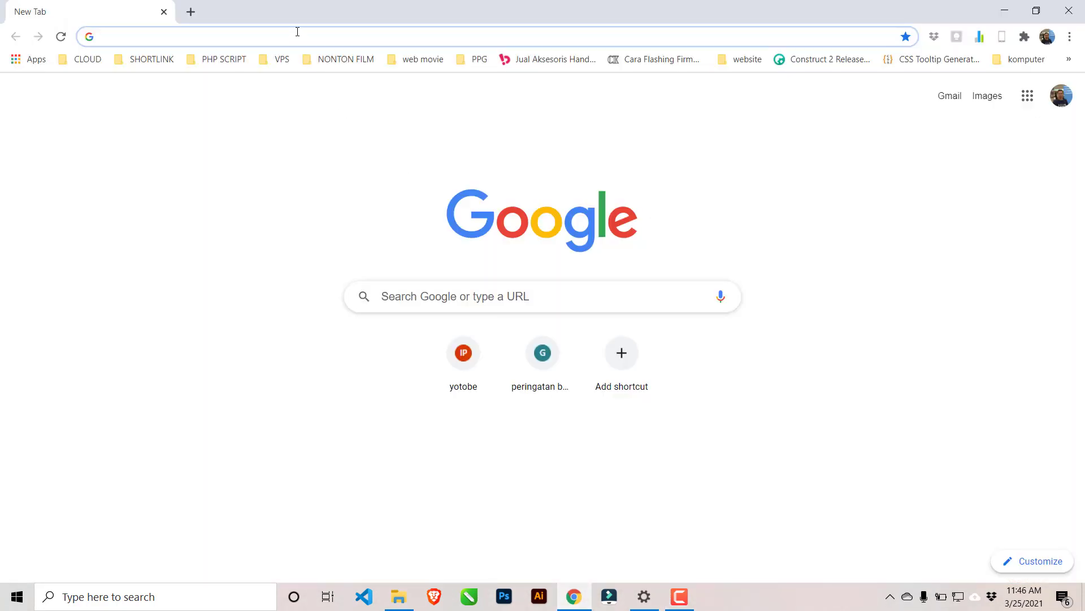
click(297, 31)
text(go)
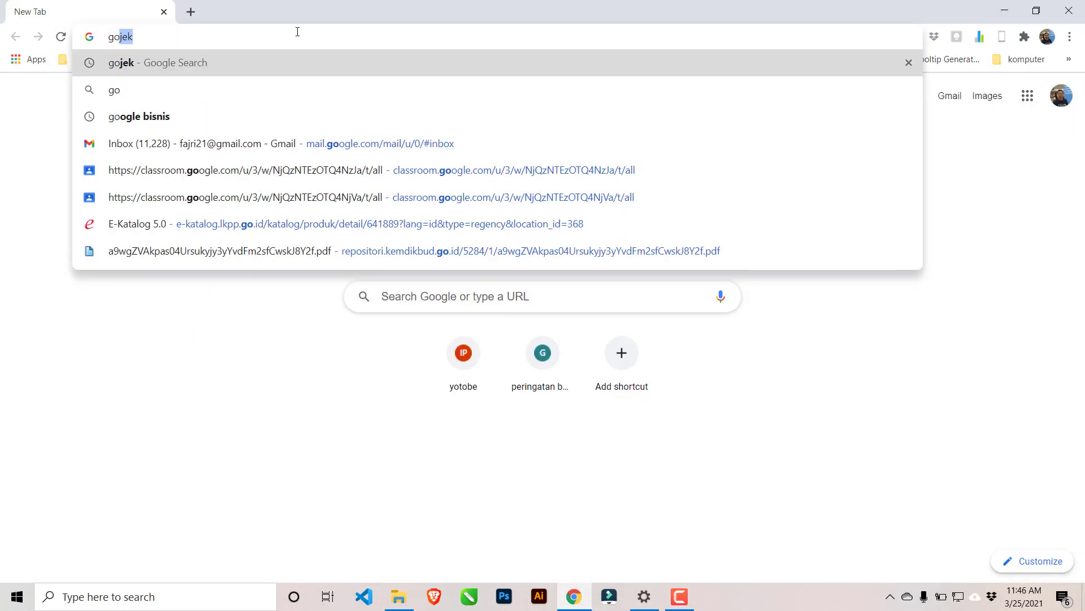
key(Return)
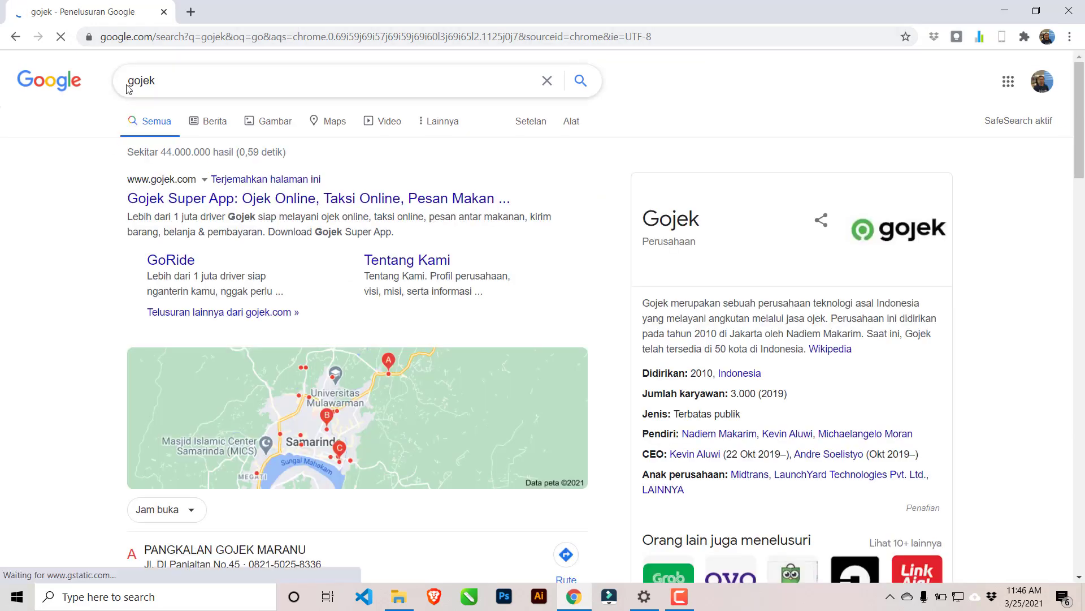
click(130, 83)
text(logo)
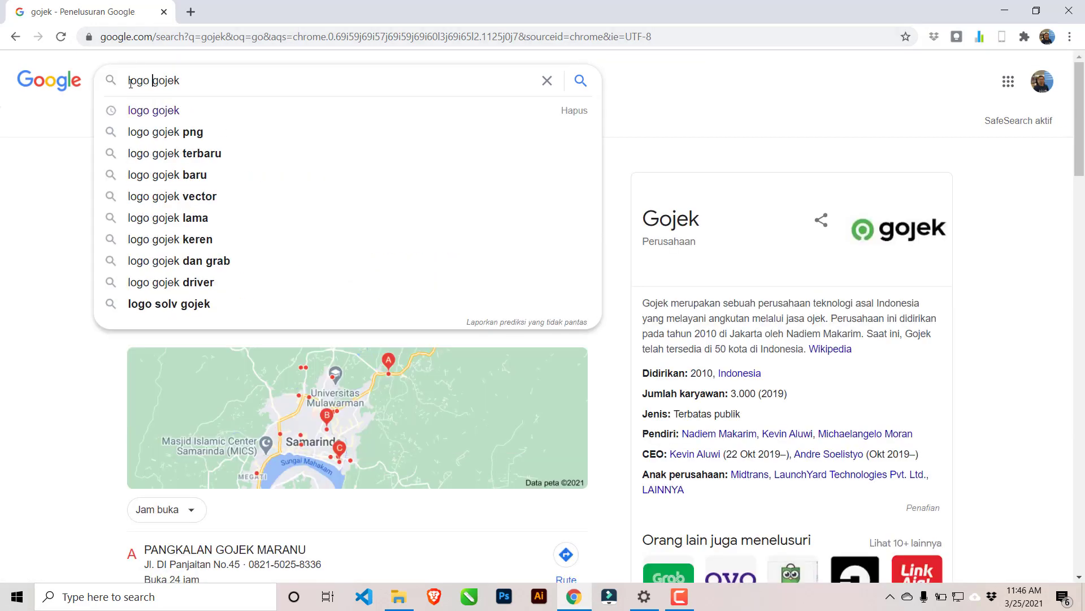
key(Return)
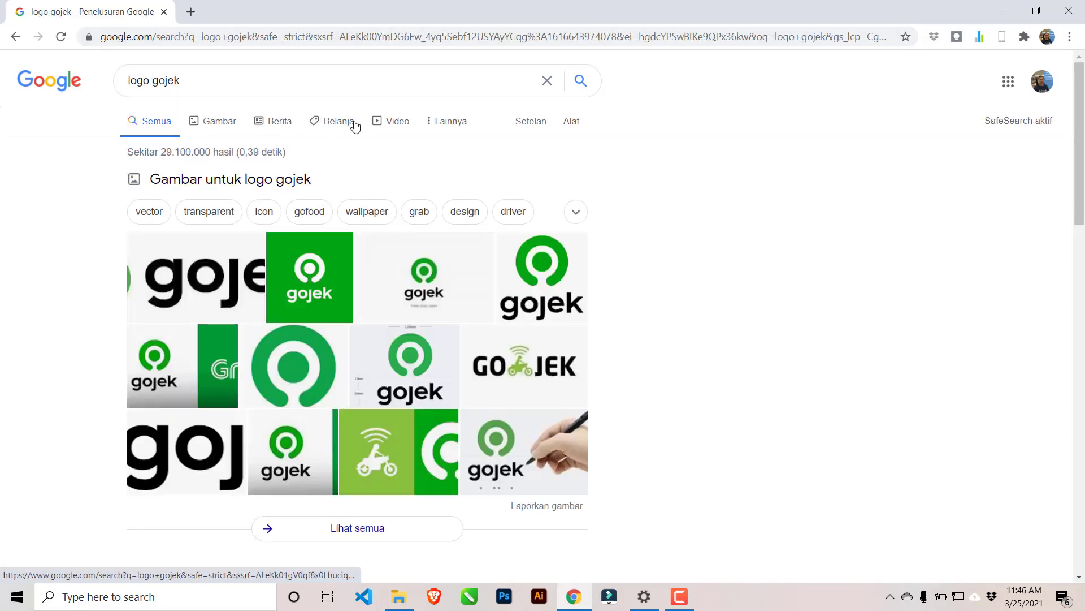
click(233, 123)
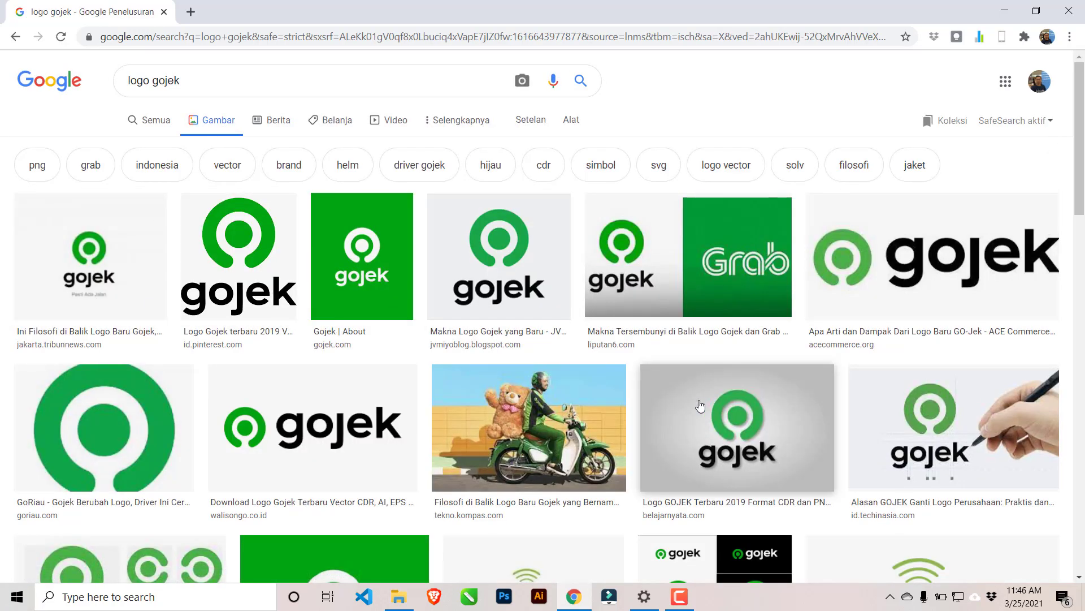
Save the JVMIYO BLOG Gojek logo image to the Pictures folder as the PNG file "logo gojek baru (1)".
click(243, 228)
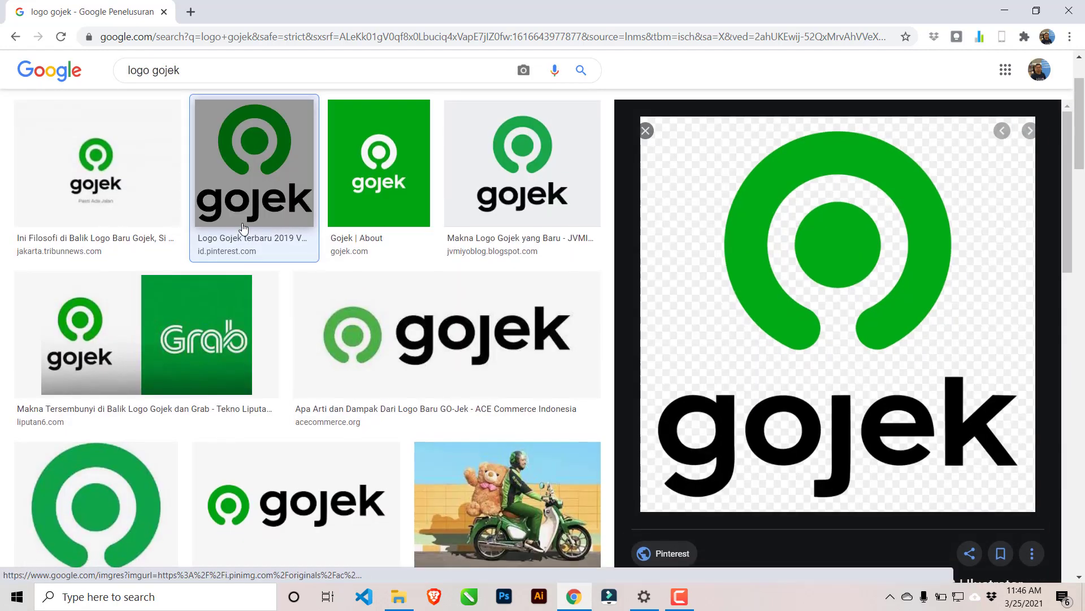
click(565, 186)
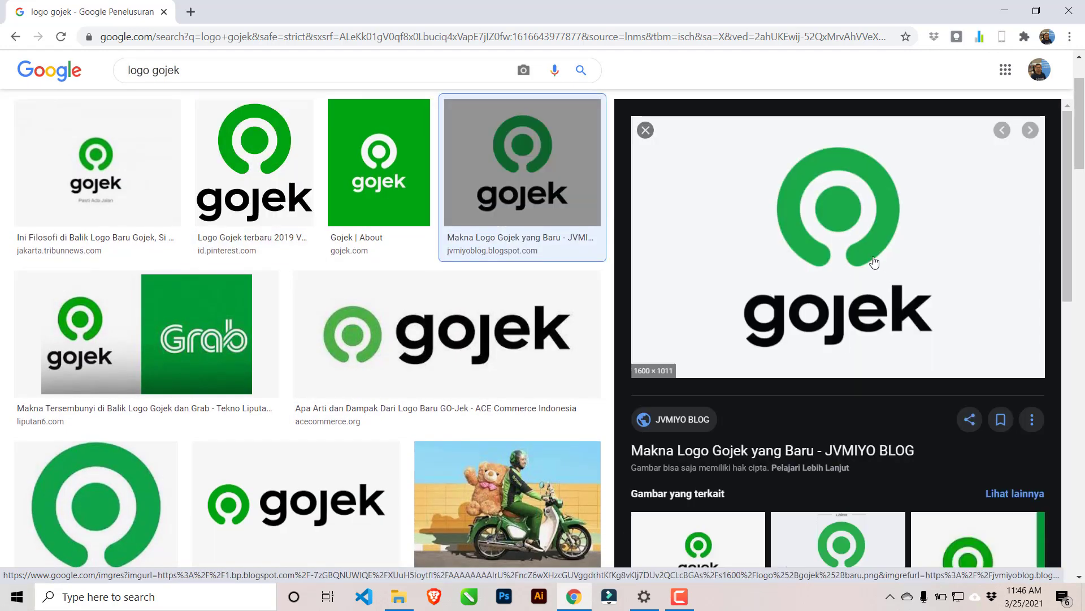
right_click(848, 233)
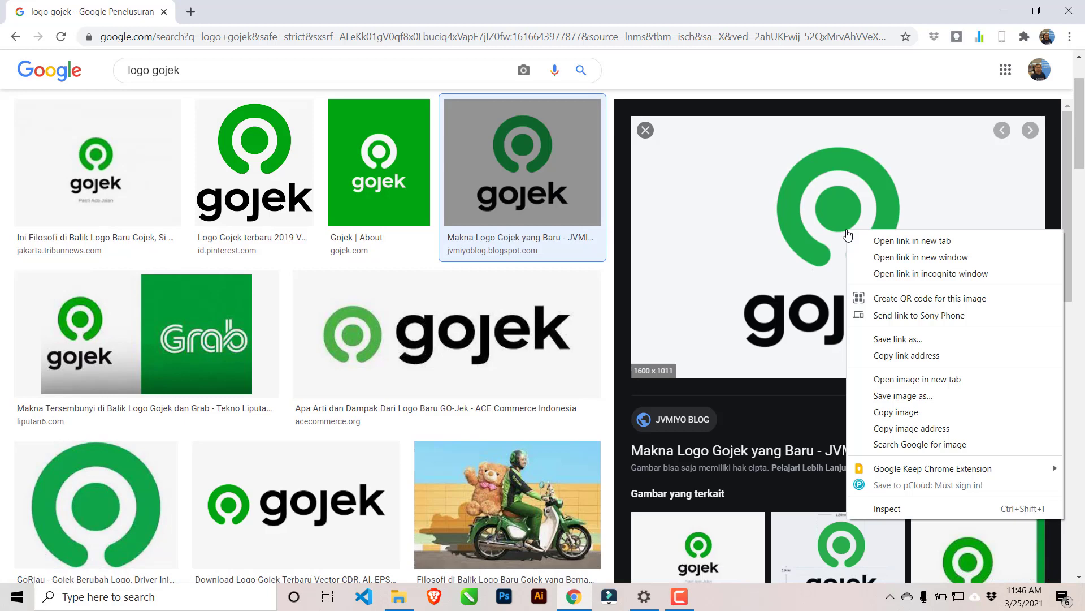
click(907, 398)
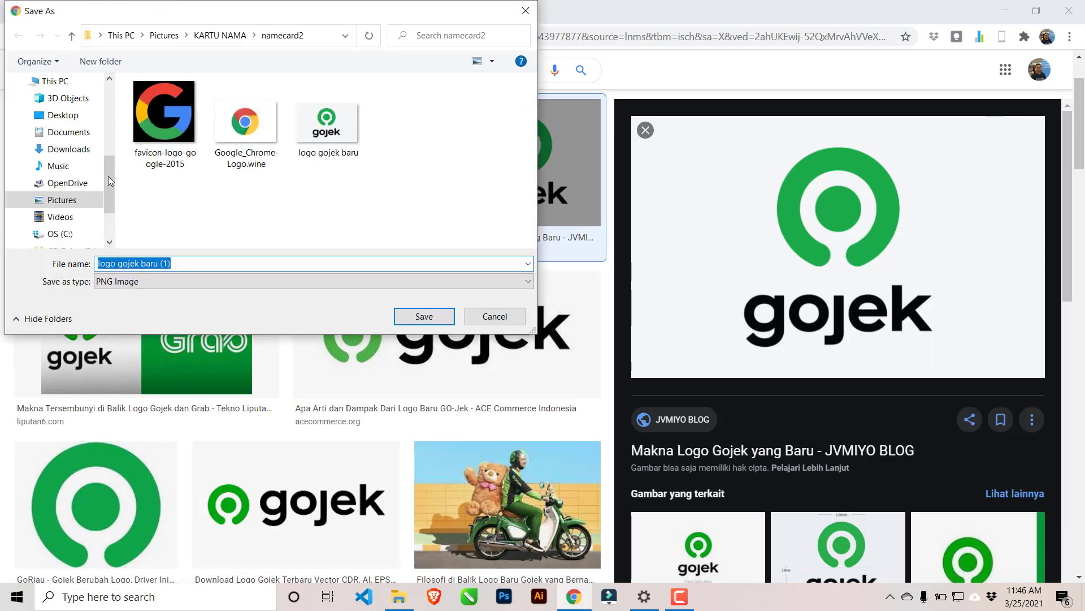
click(61, 202)
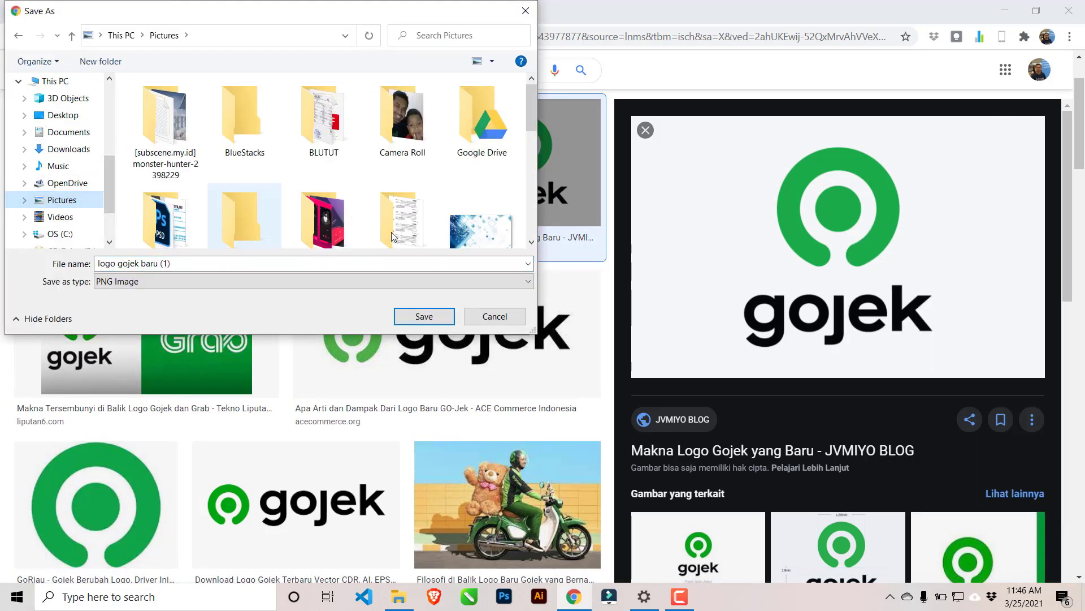
click(424, 316)
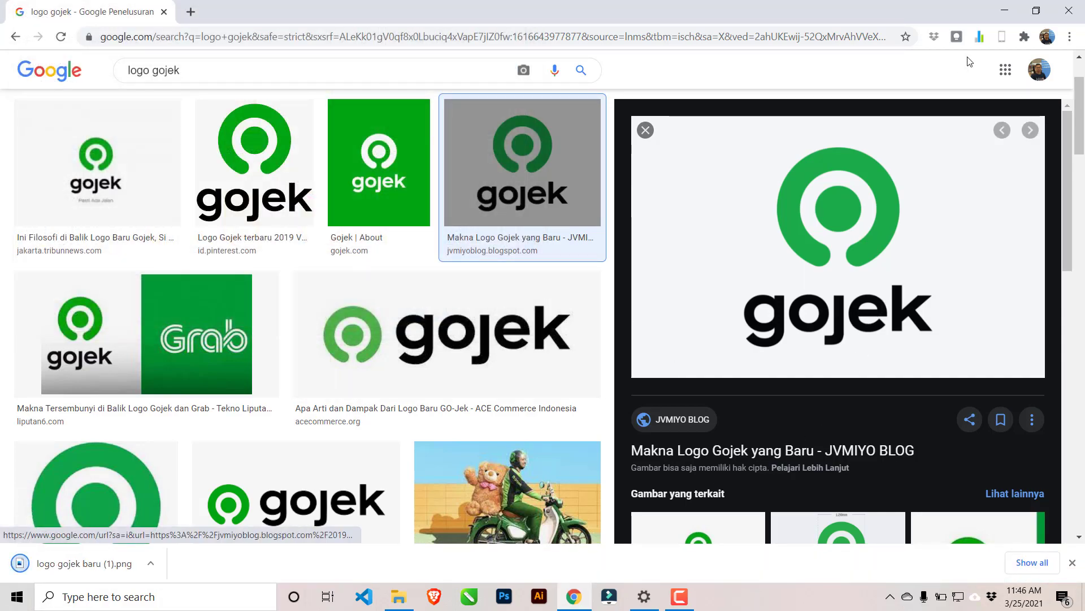
Minimize the browser, launch CorelDRAW 2020 and create a new A4 landscape document in RGB at 300 dpi.
click(1002, 11)
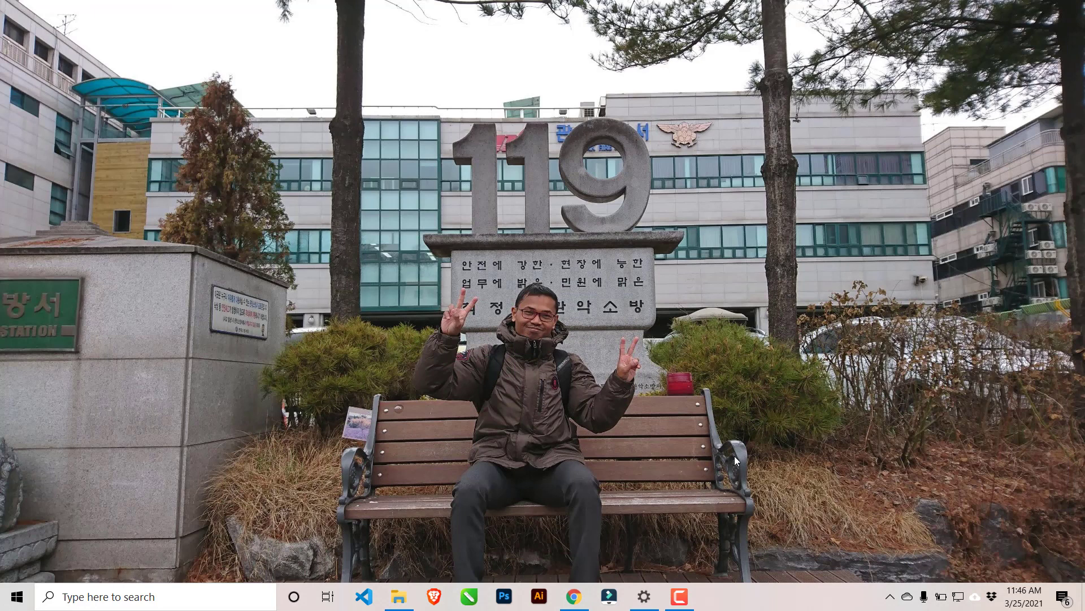
click(469, 597)
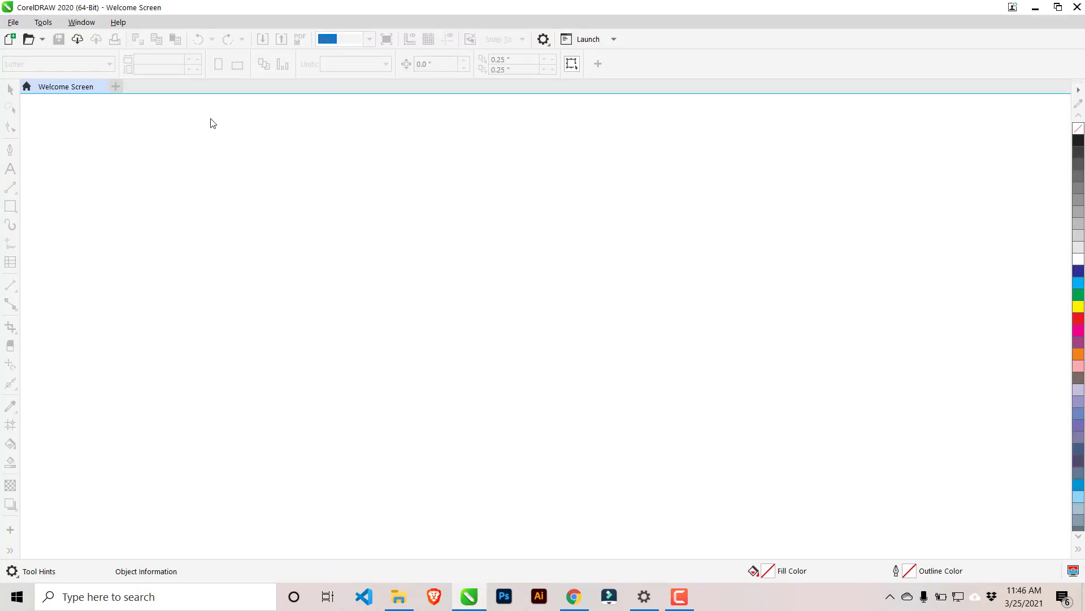
click(10, 39)
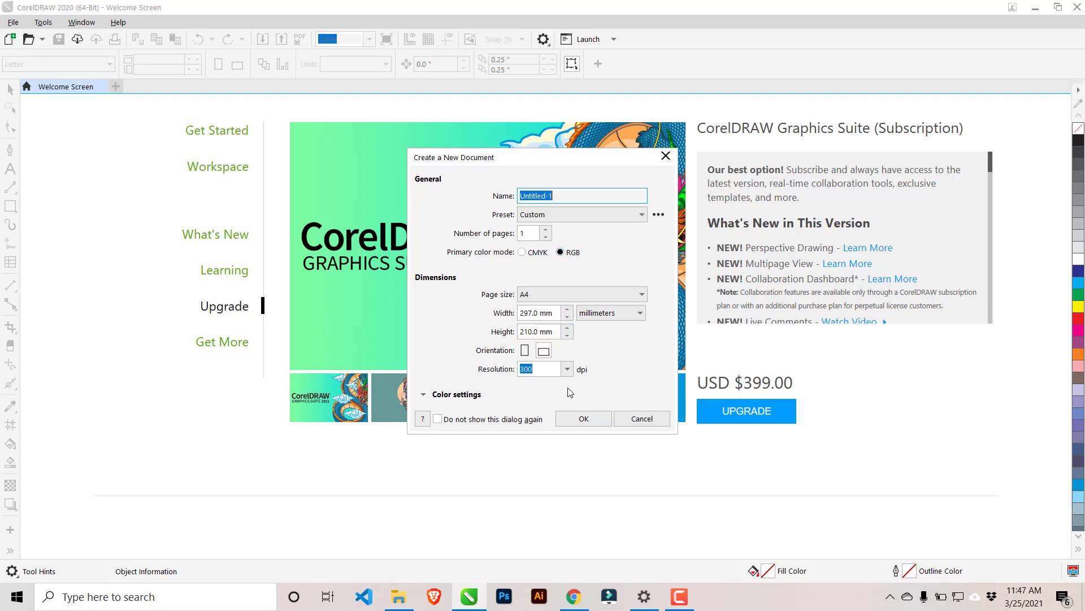
click(584, 421)
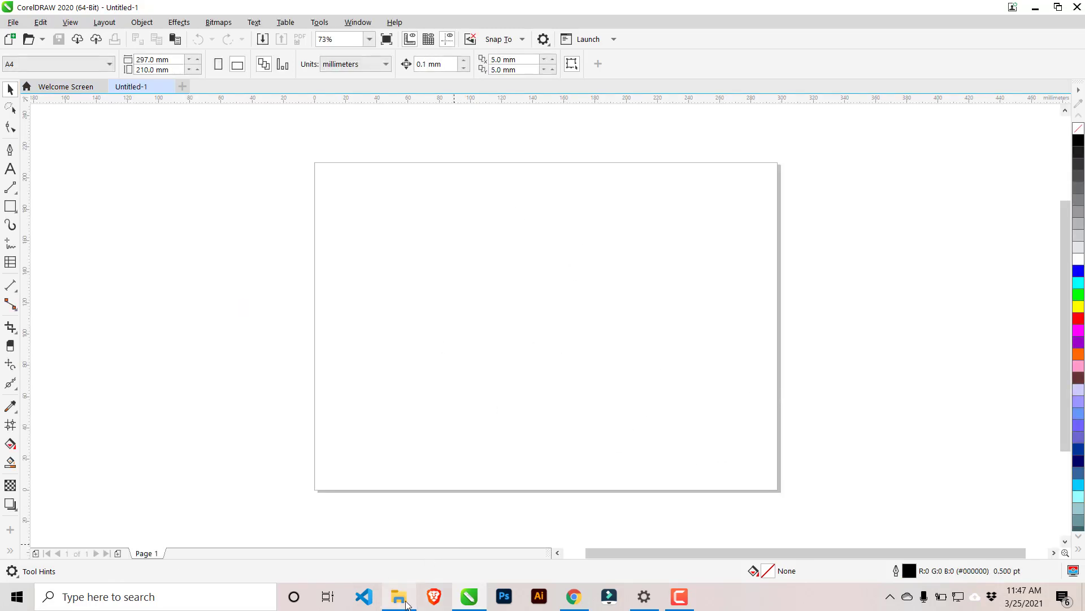
Bring the "logo gojek baru" image from File Explorer's namecard2 folder into the CorelDRAW document.
click(401, 597)
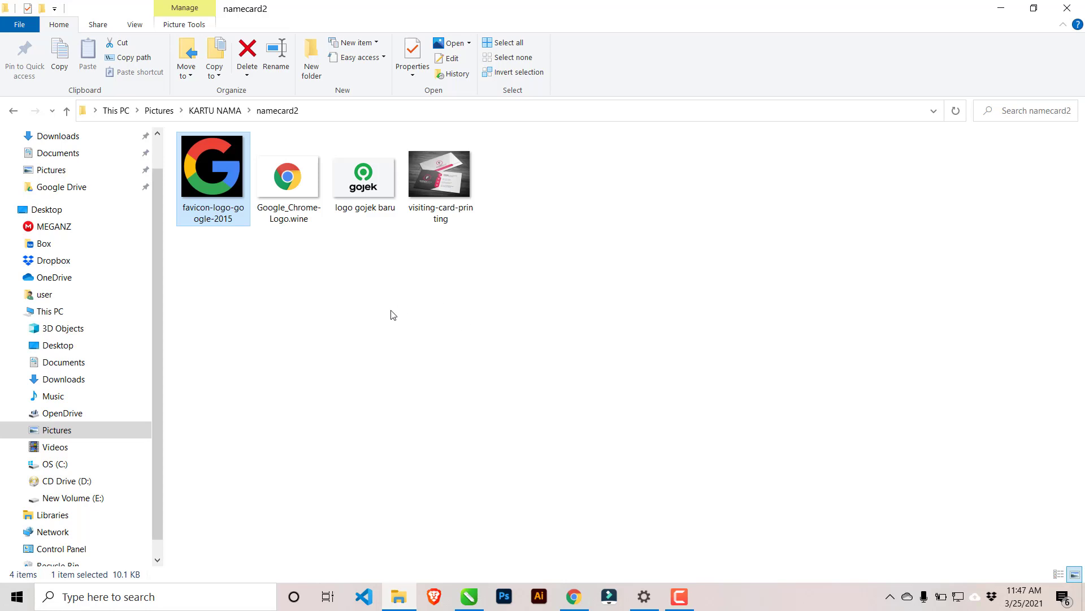
click(369, 209)
drag(362, 181, 224, 321)
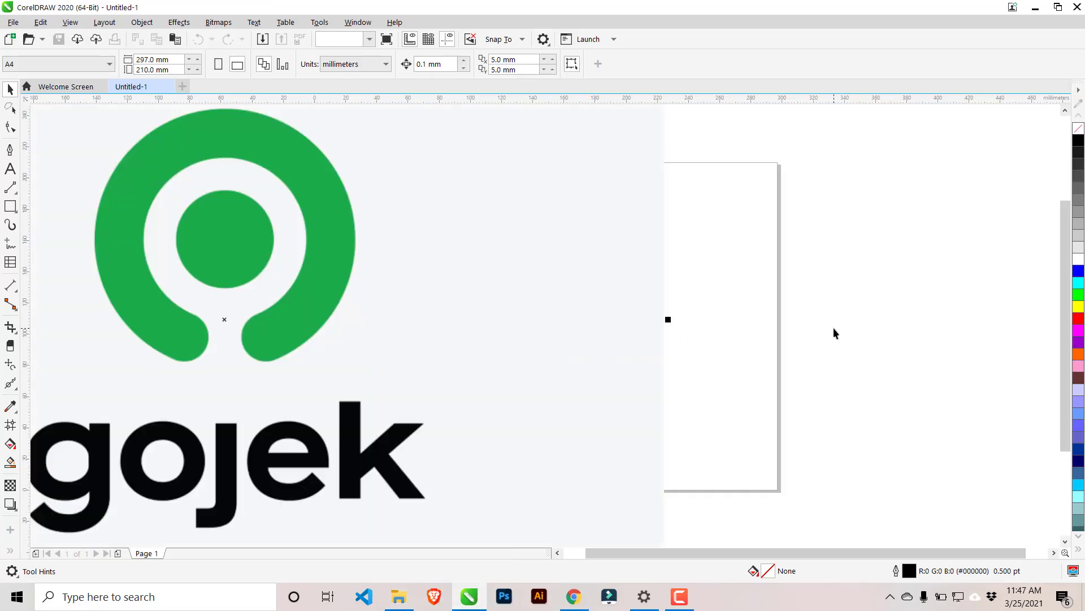
Scale the Gojek logo bitmap down to about 337 × 213 mm and place it just left of the page as reference.
scroll(834, 327, down, 2)
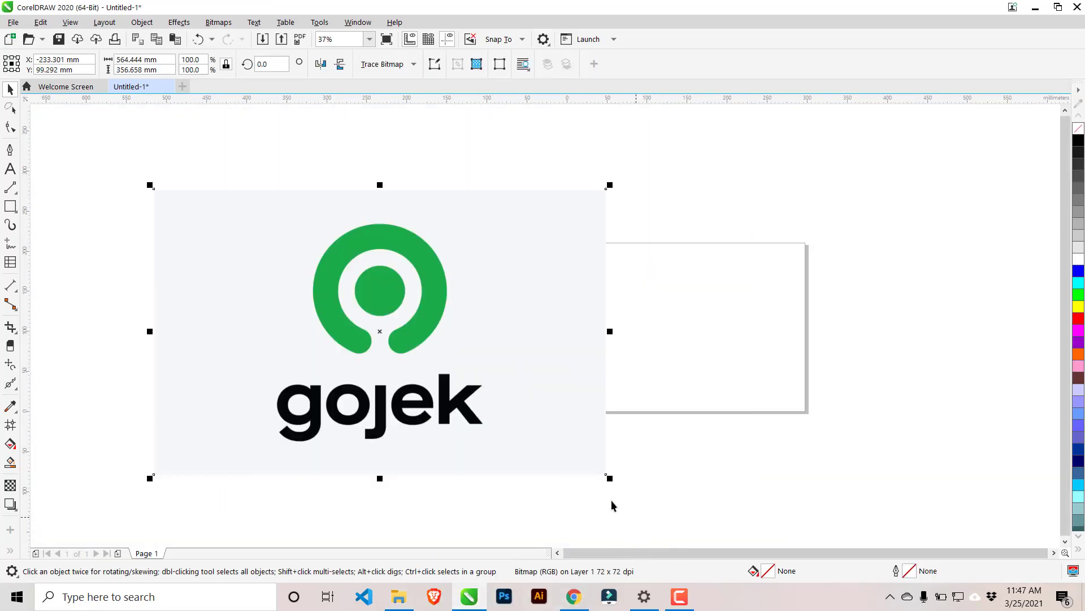
drag(608, 480, 423, 360)
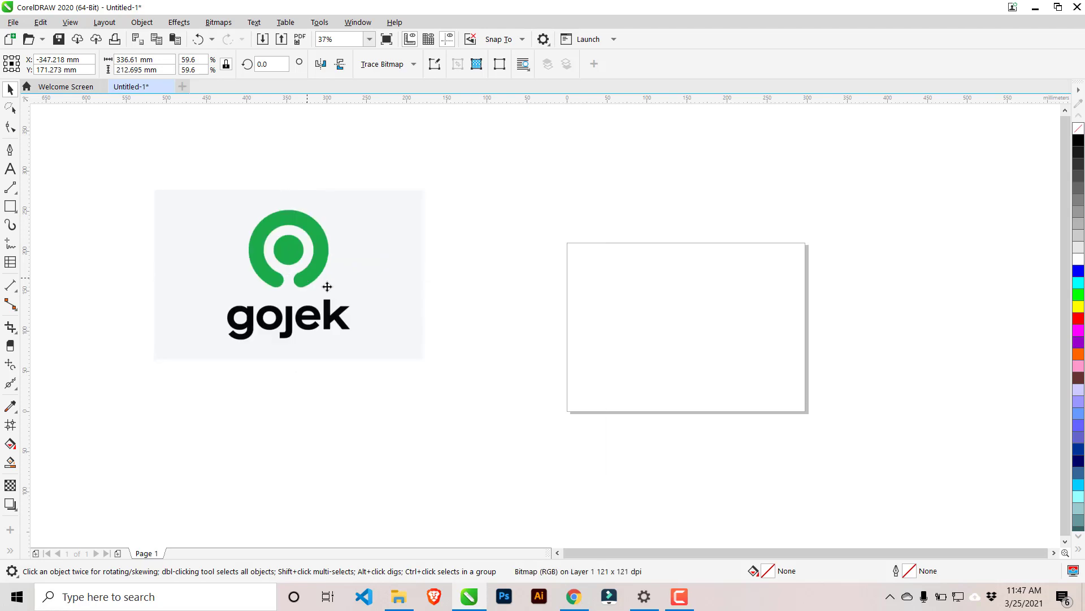
drag(322, 283, 438, 330)
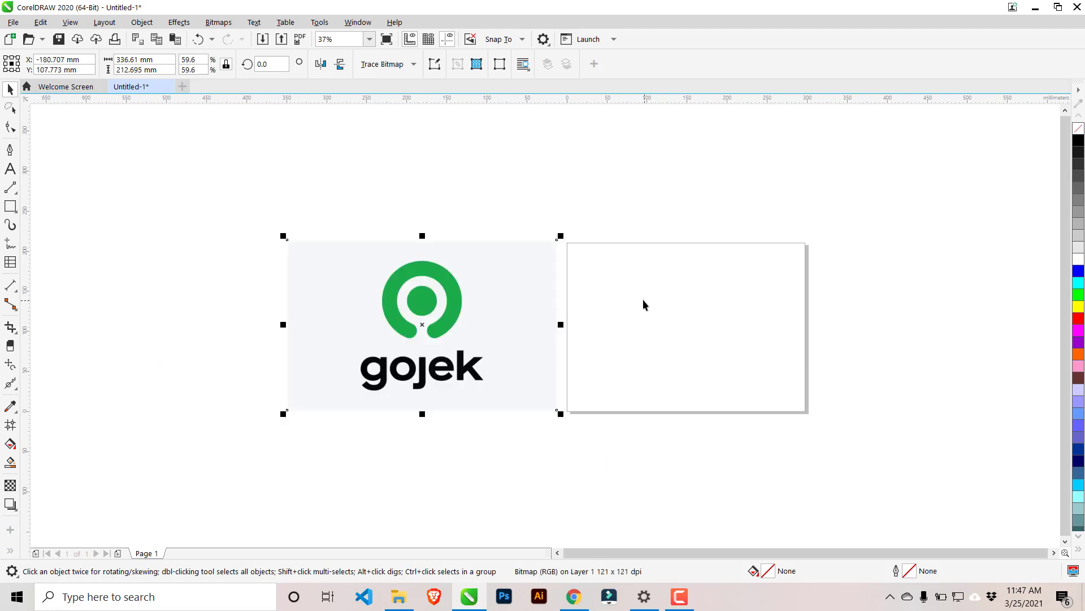
scroll(558, 315, up, 2)
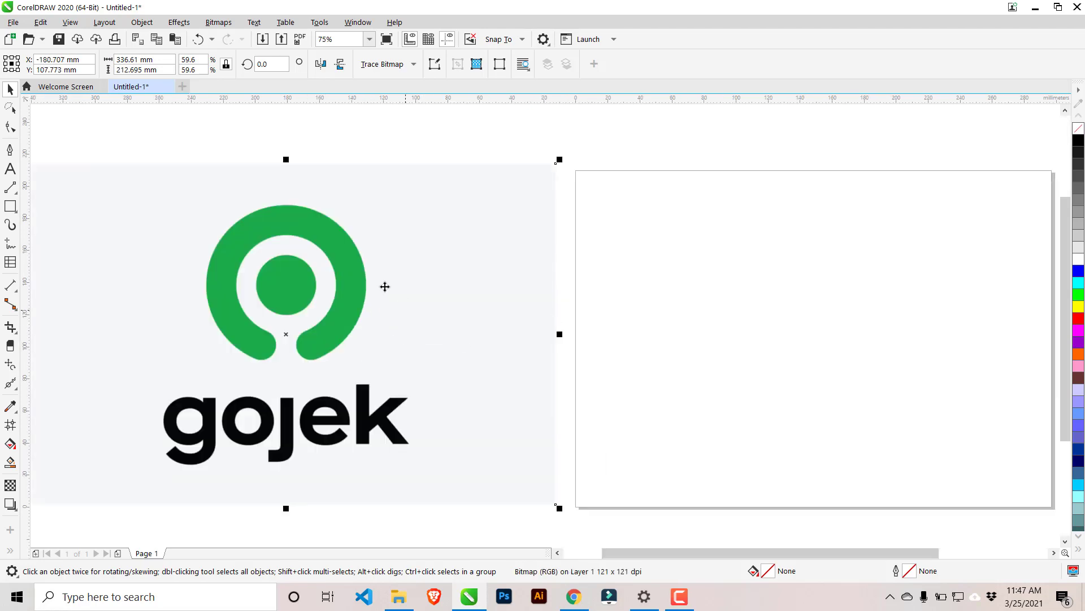
click(369, 155)
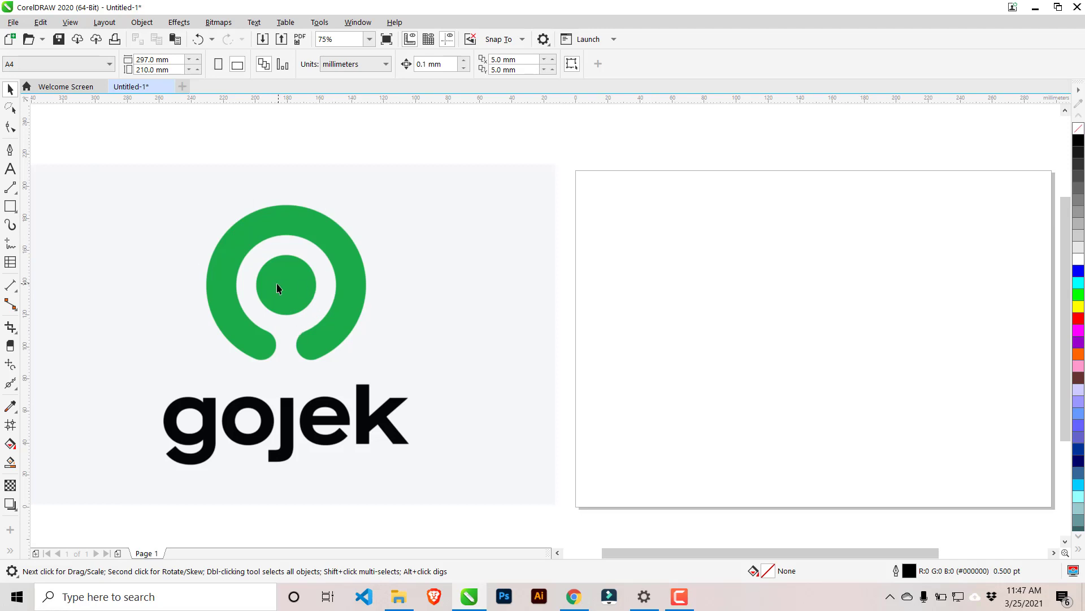
Draw a circle about 36 mm in diameter on the page with the Ellipse tool.
click(10, 206)
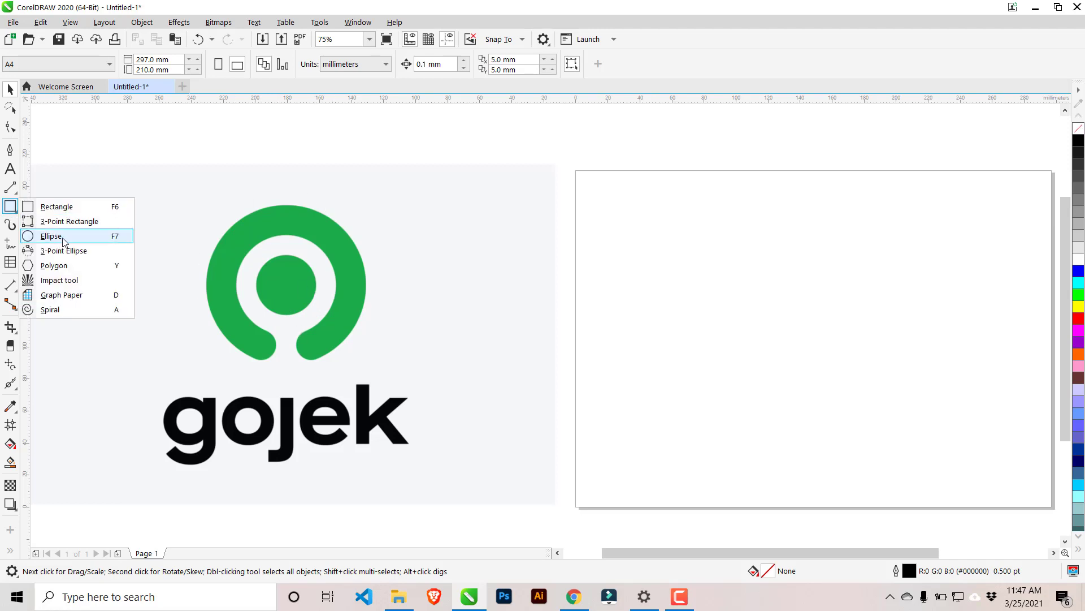
click(17, 207)
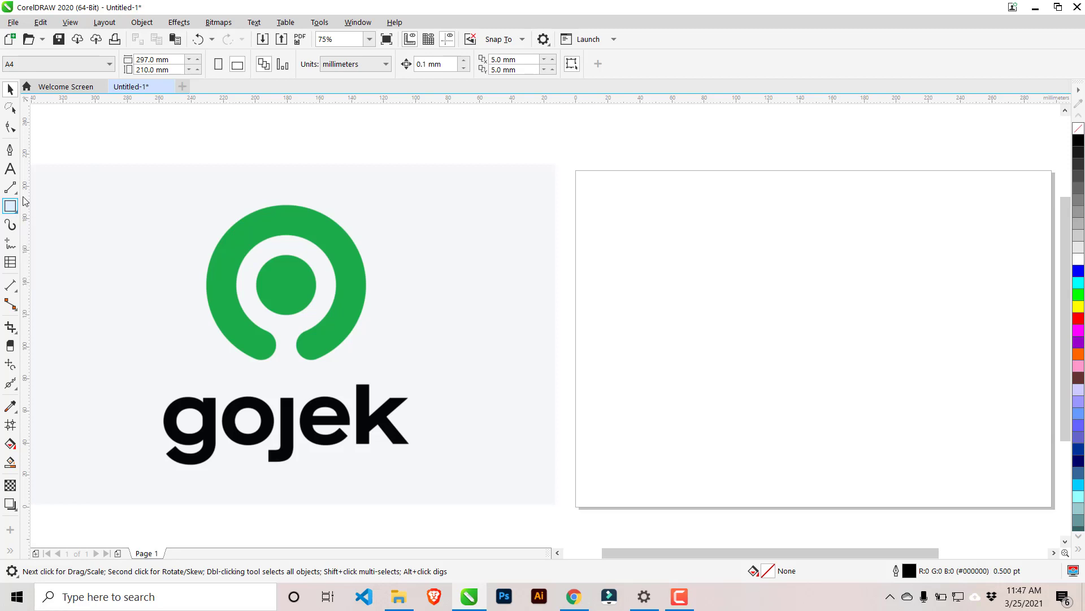
click(17, 212)
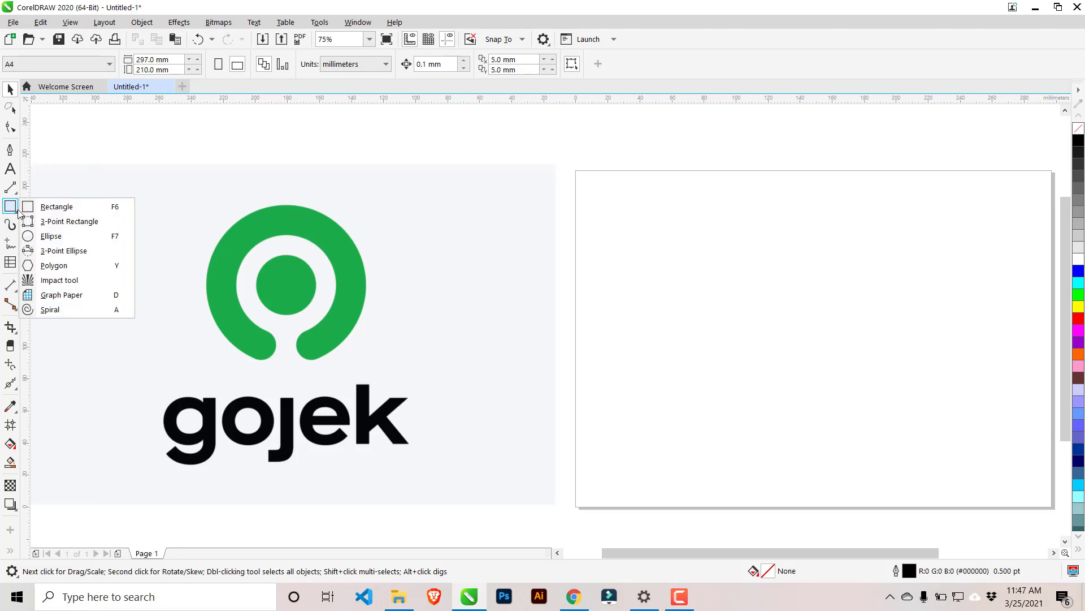
click(45, 236)
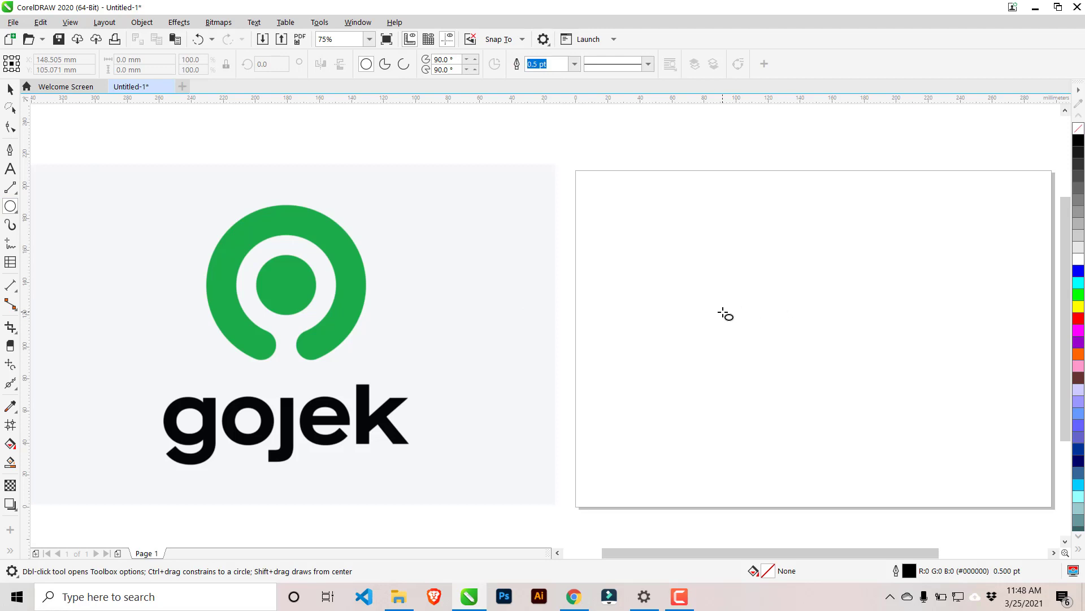
mouse_move(722, 312)
mouse_down()
mouse_move(812, 414)
mouse_move(754, 347)
mouse_move(770, 380)
mouse_move(729, 393)
mouse_move(737, 406)
mouse_move(701, 407)
mouse_move(831, 407)
mouse_move(718, 404)
mouse_move(873, 390)
mouse_move(722, 389)
mouse_move(895, 392)
mouse_up()
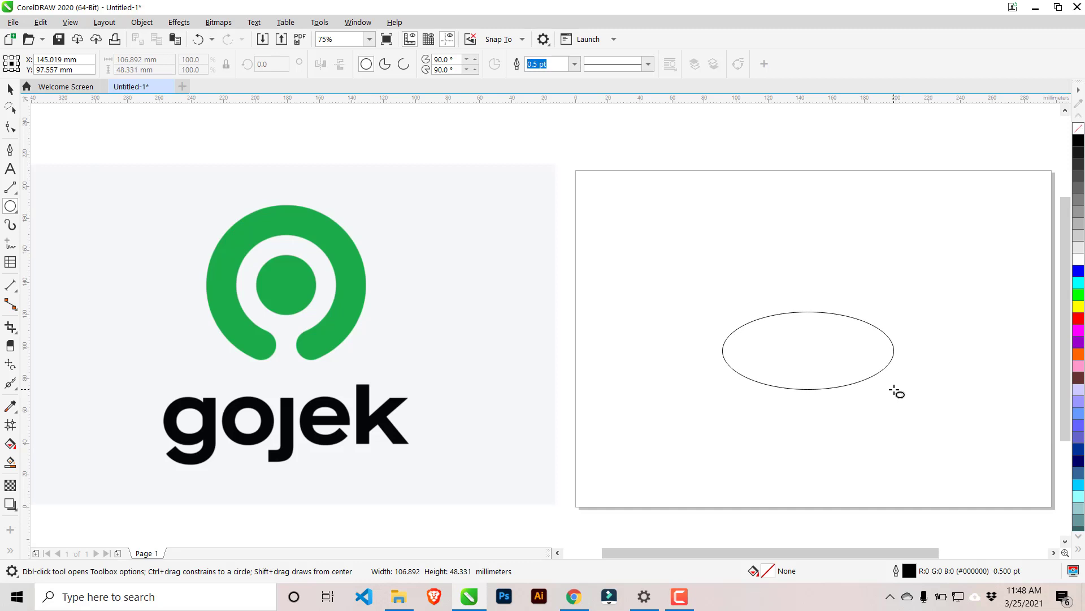
mouse_move(895, 391)
mouse_down()
mouse_move(848, 392)
mouse_move(782, 358)
mouse_up()
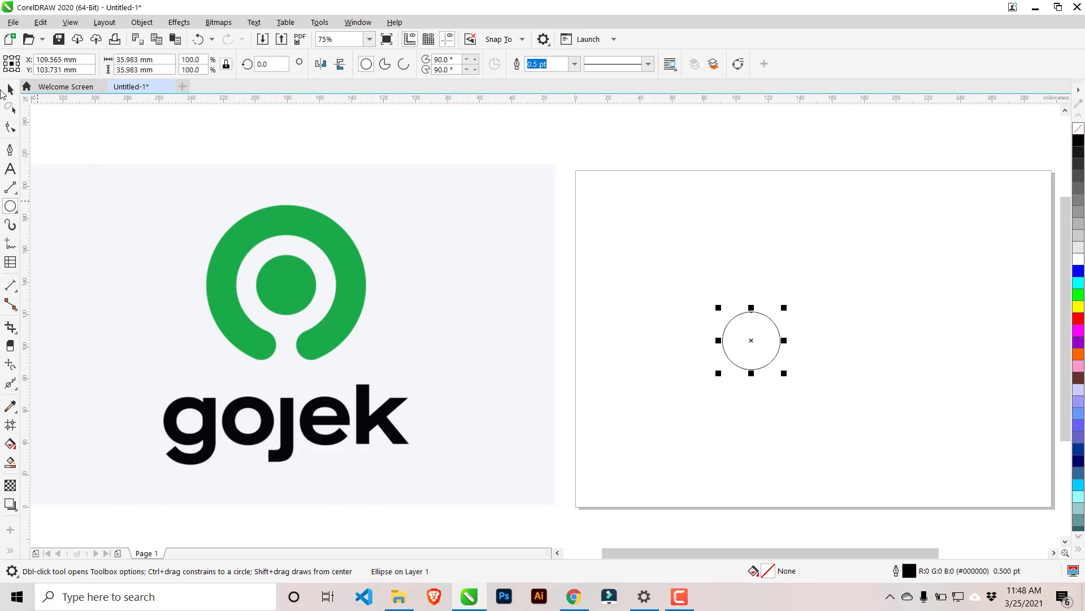
Fill the circle with bright green (#00FF00) and remove its outline.
click(8, 90)
click(1079, 294)
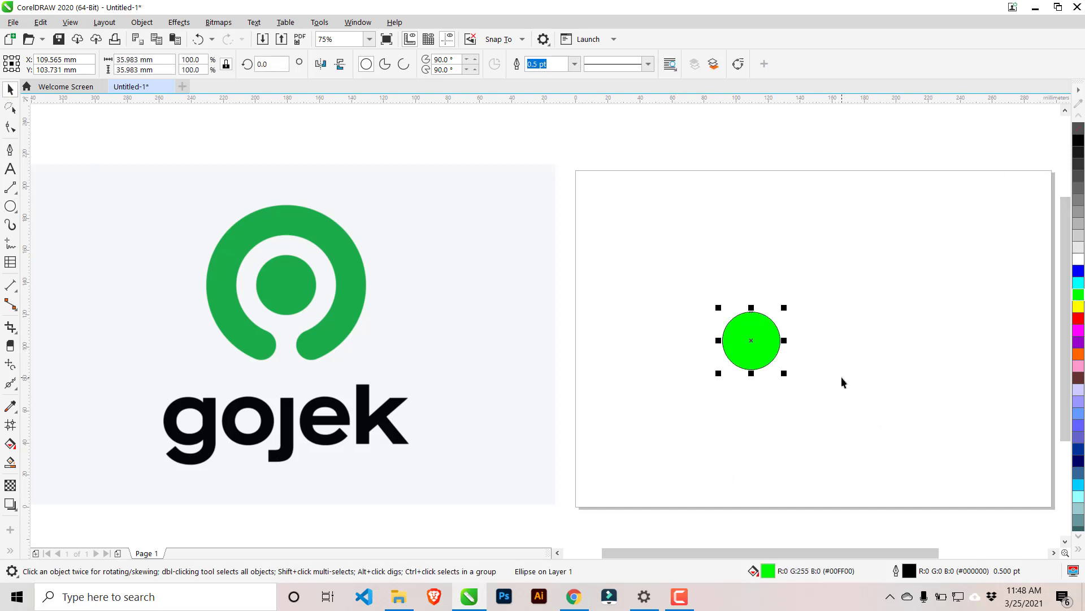
scroll(841, 376, up, 2)
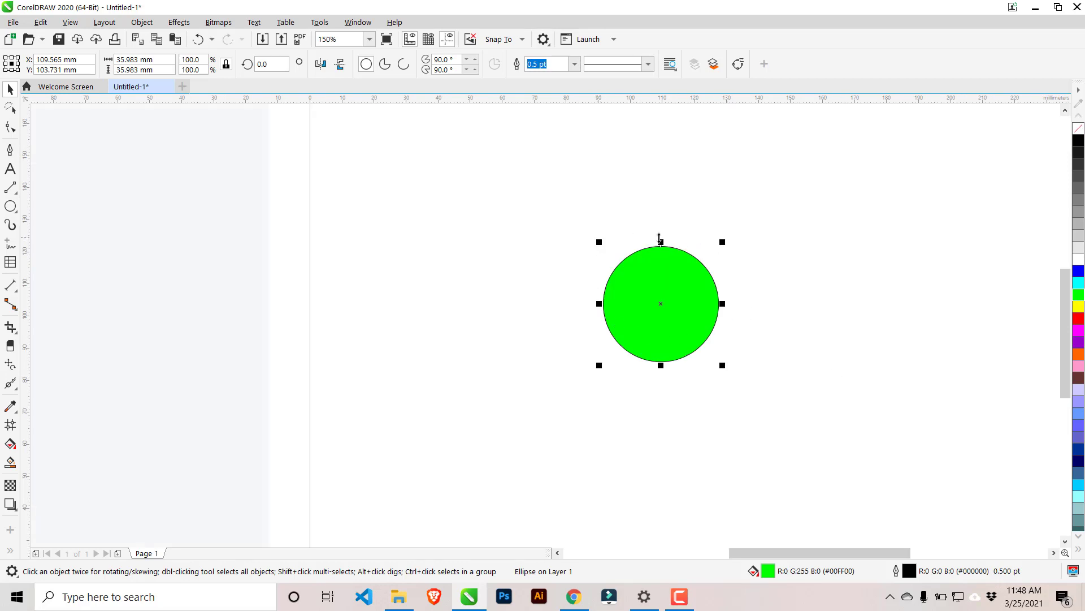
click(1079, 132)
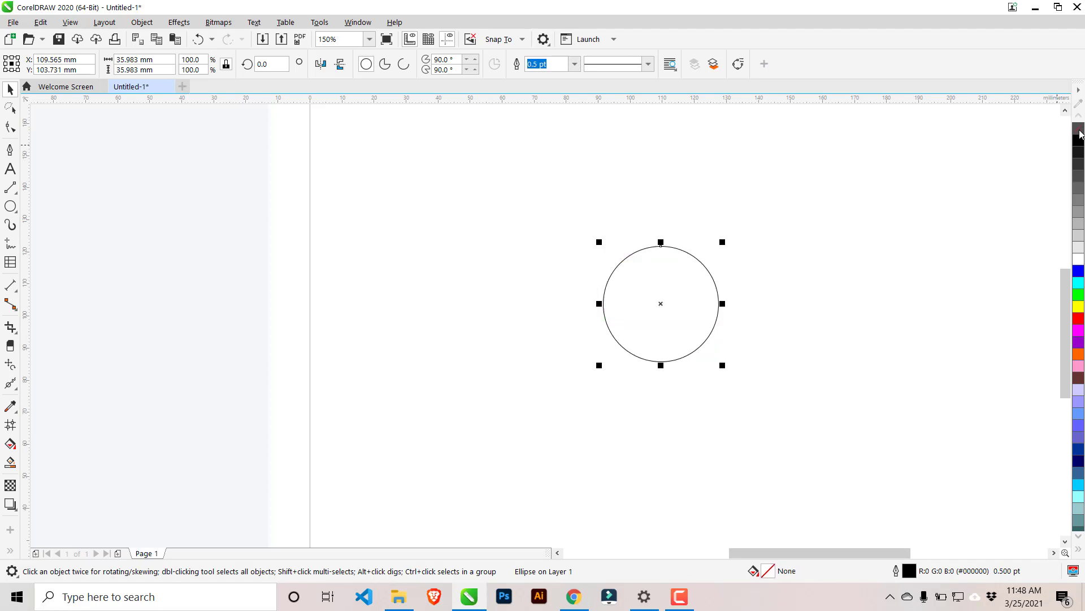
key(ctrl+z)
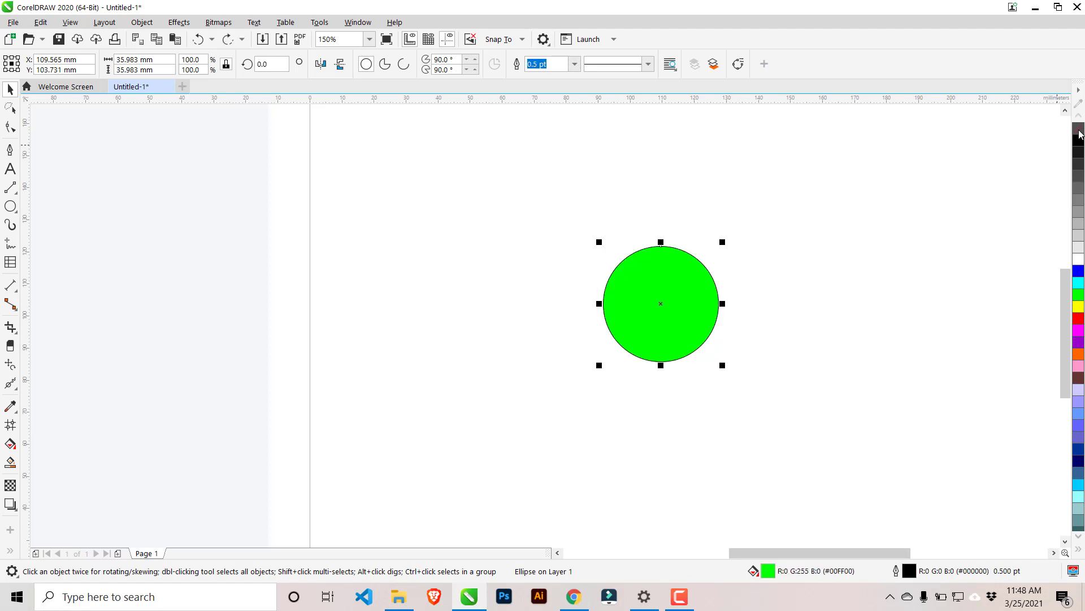
right_click(1080, 133)
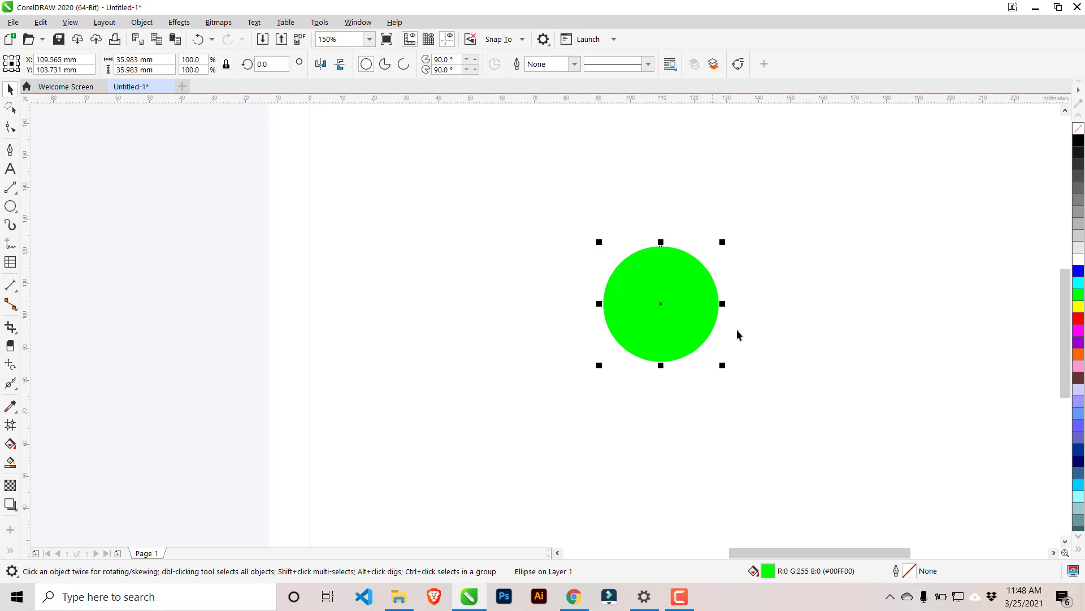
scroll(763, 339, down, 2)
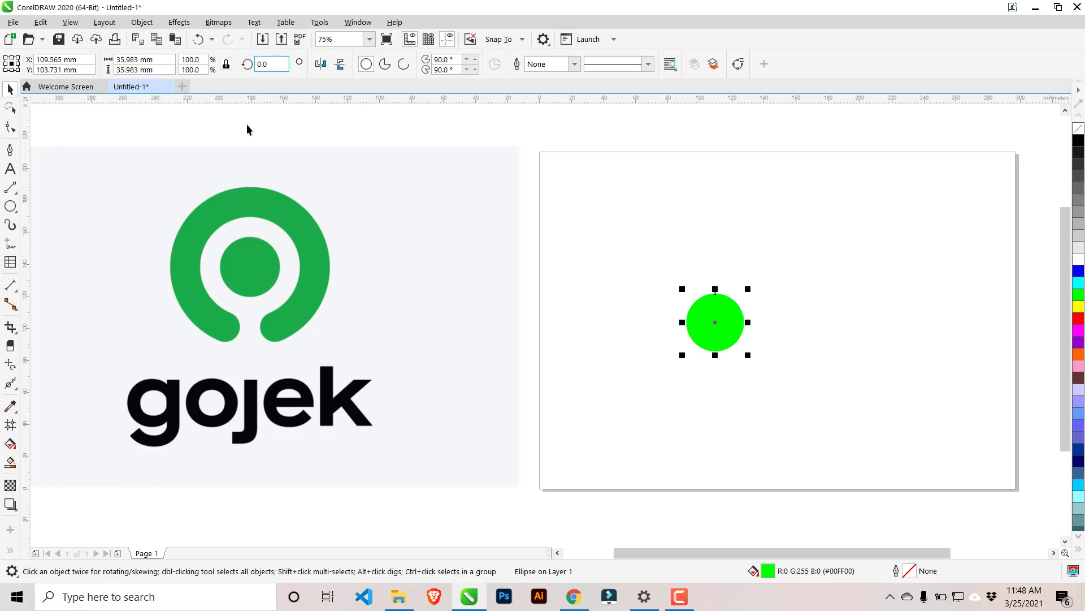
Undo the circle's green fill and outline removal, and create an enlarged concentric copy about 84 mm in diameter.
click(199, 40)
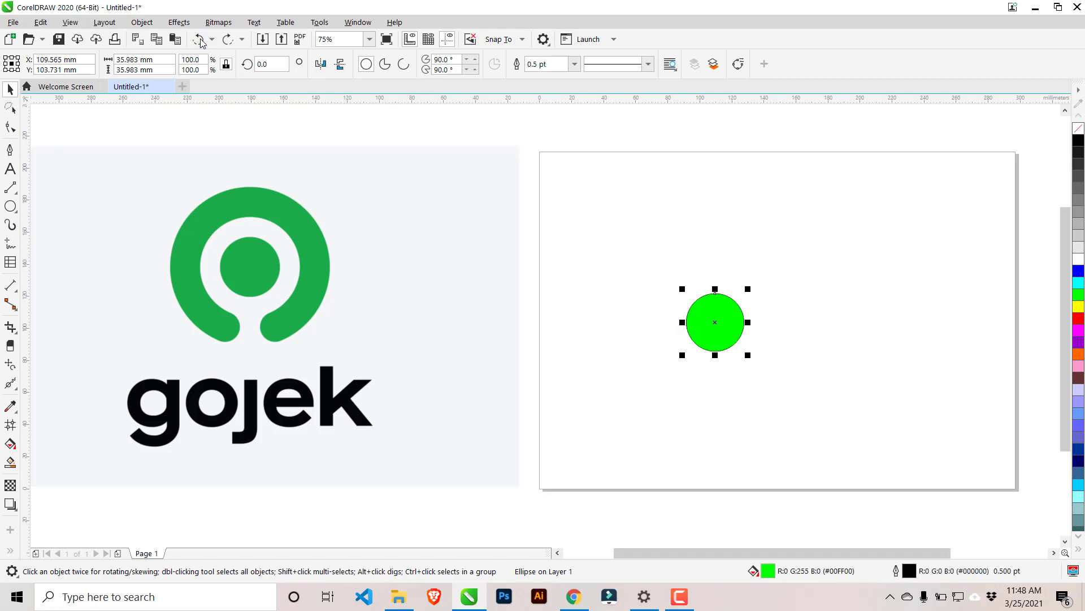
click(199, 39)
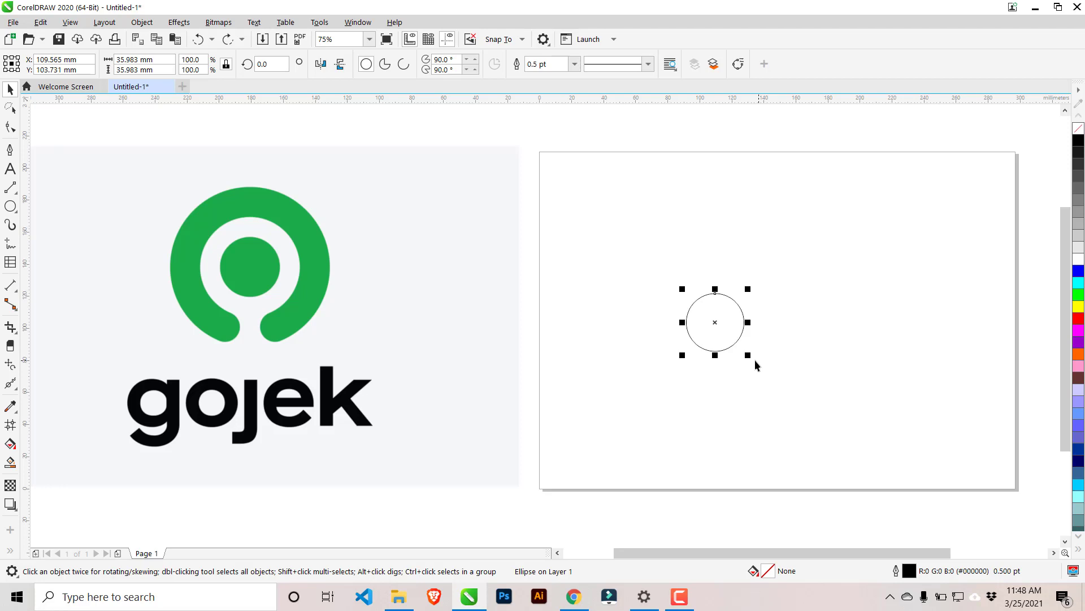
drag(746, 356, 785, 389)
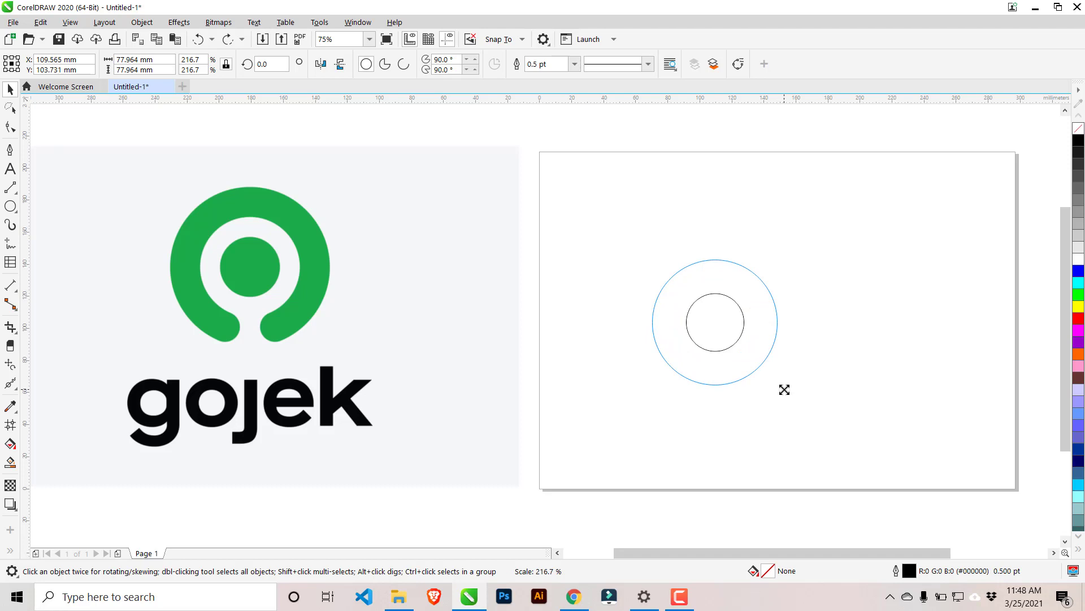
drag(784, 390, 791, 395)
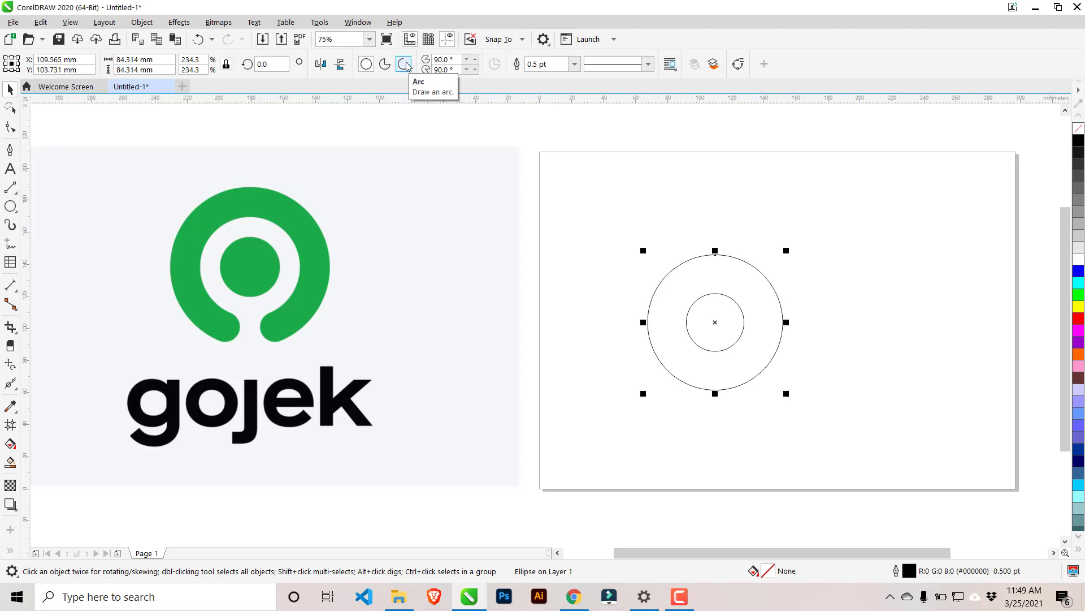
Convert the outer circle to an open arc and reshape its ends to leave a narrow bottom gap, from about 288° to 253°.
click(411, 67)
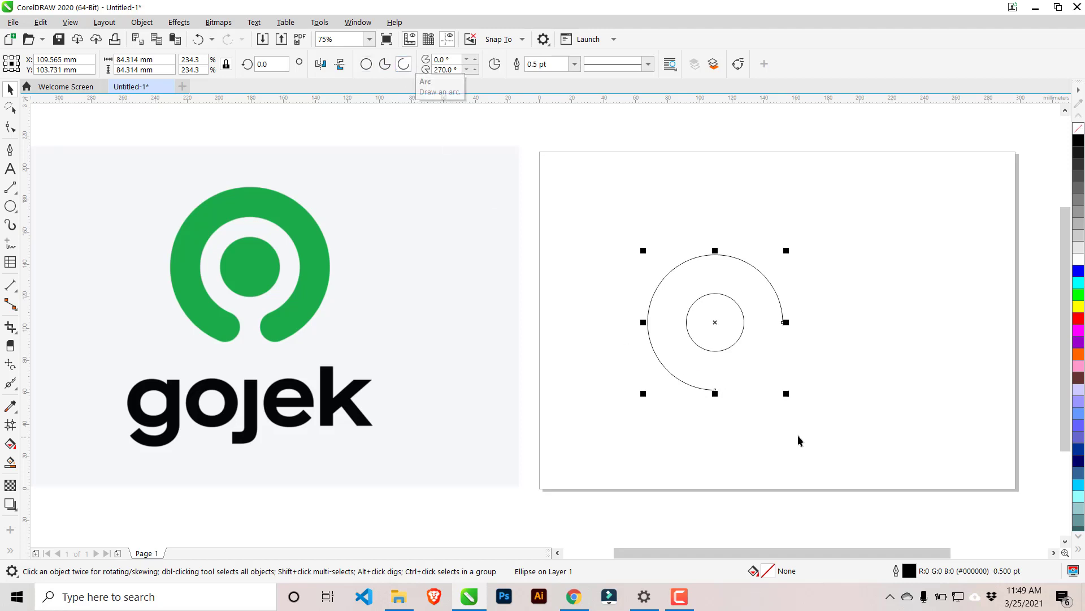
scroll(798, 430, up, 1)
click(795, 368)
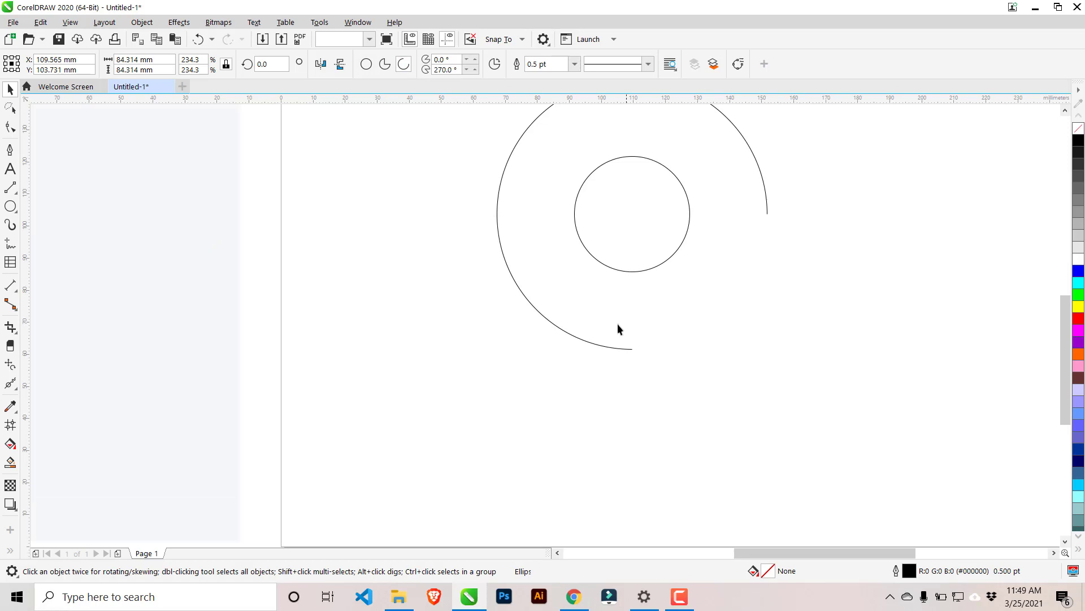
click(766, 211)
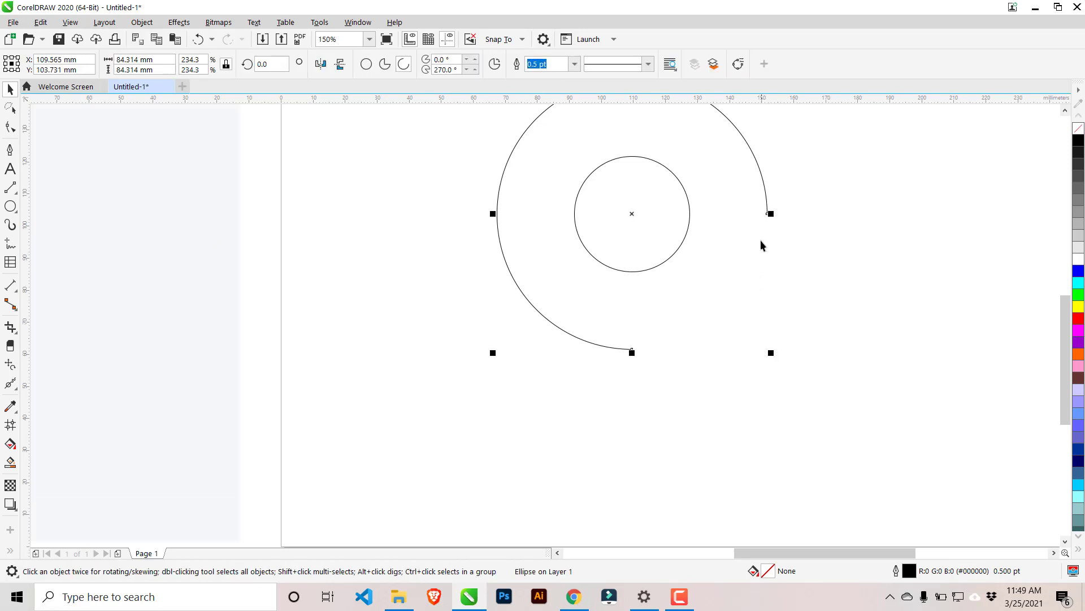
click(10, 127)
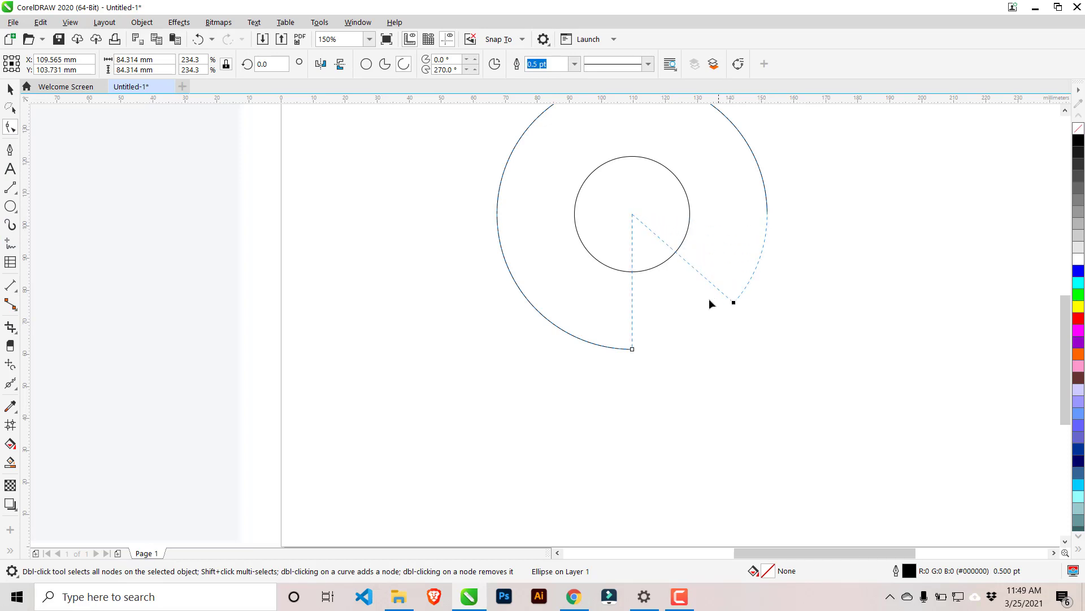
drag(709, 299, 689, 315)
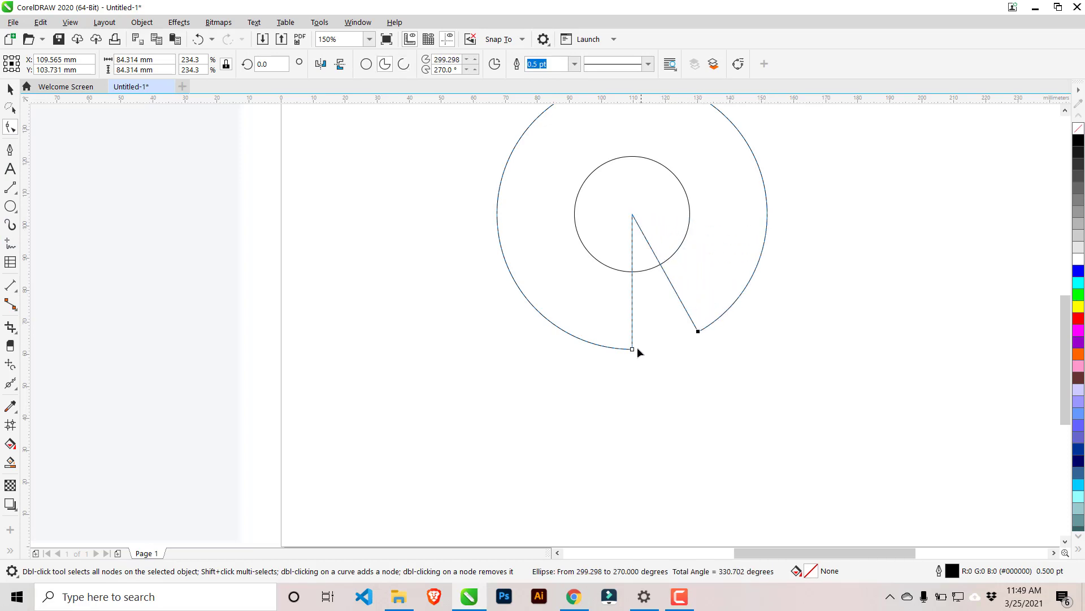
drag(632, 354, 604, 352)
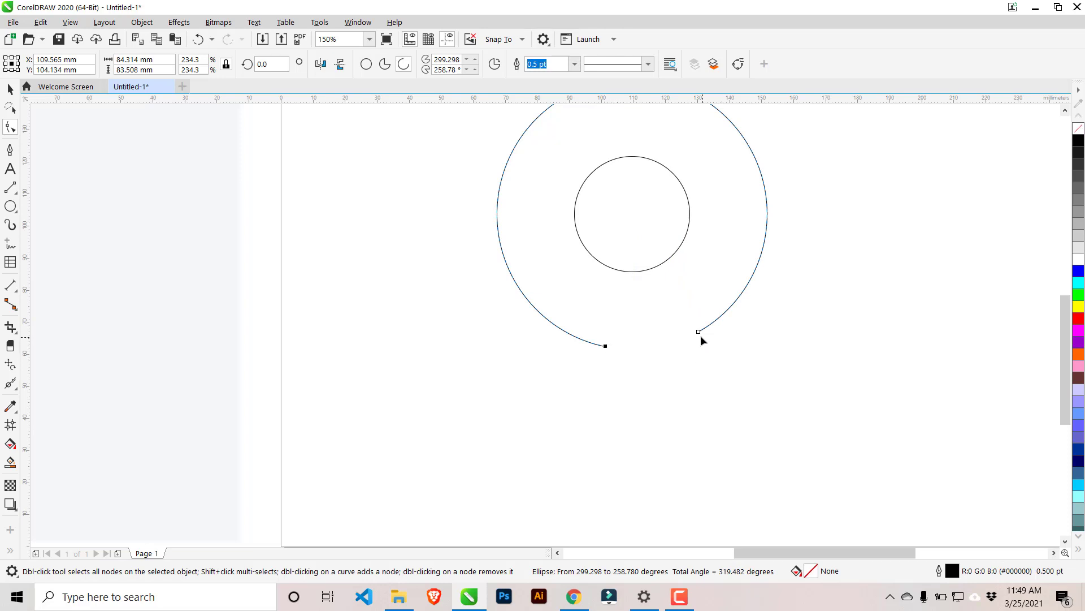
drag(699, 331, 684, 337)
drag(607, 347, 593, 349)
drag(684, 337, 674, 343)
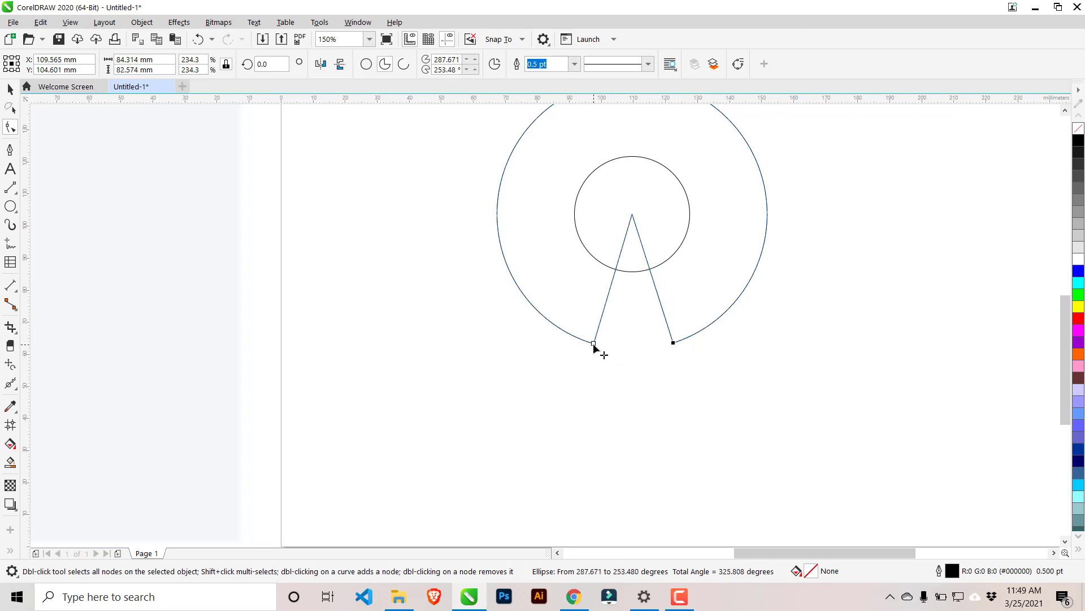
drag(594, 344, 594, 349)
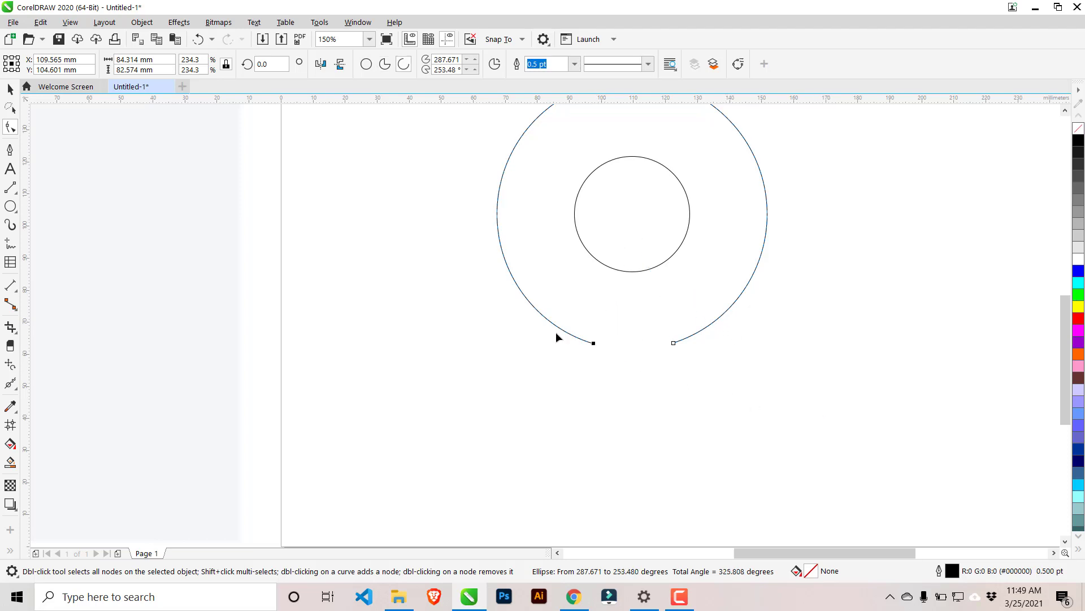
Draw a guide rectangle about 25 × 61 mm over the gap and snap the middle of its top edge to the circles' centre.
click(11, 207)
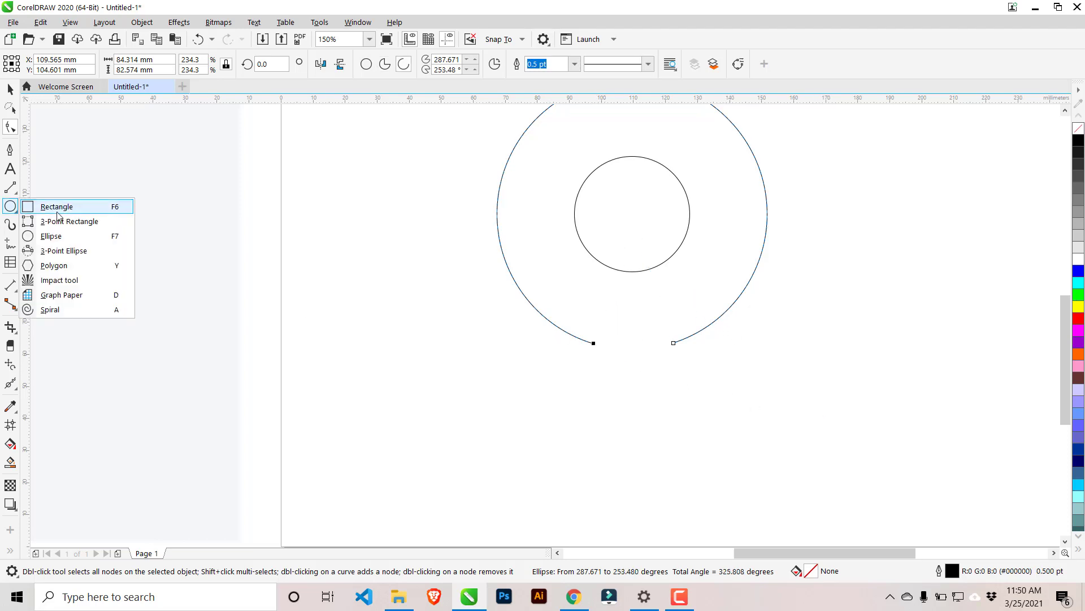
click(45, 206)
drag(595, 224, 673, 418)
click(10, 89)
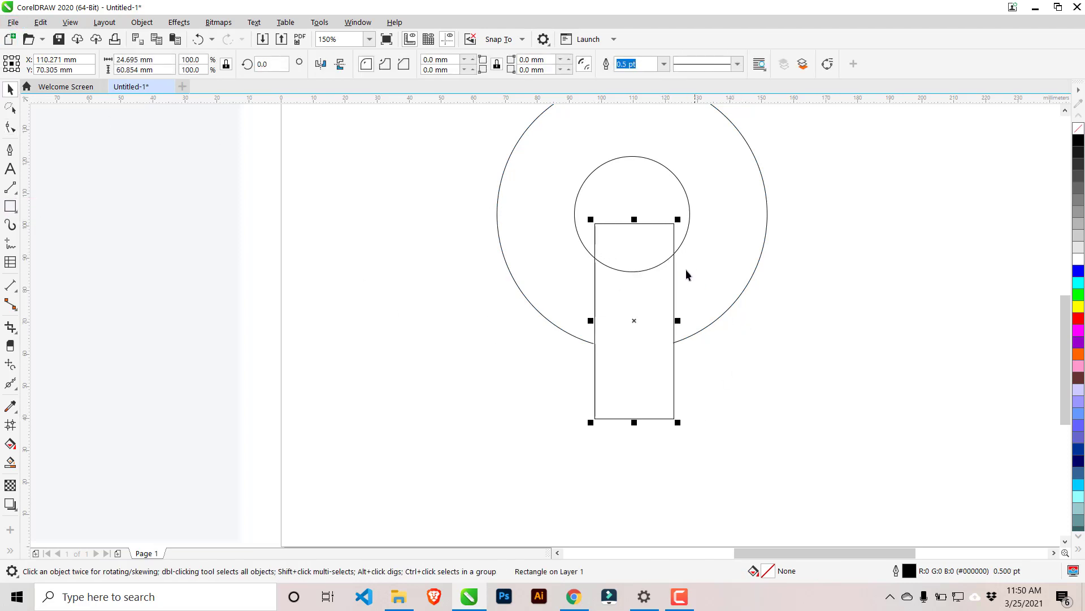
mouse_move(634, 222)
mouse_down()
mouse_move(648, 460)
mouse_move(667, 242)
mouse_move(632, 214)
mouse_up()
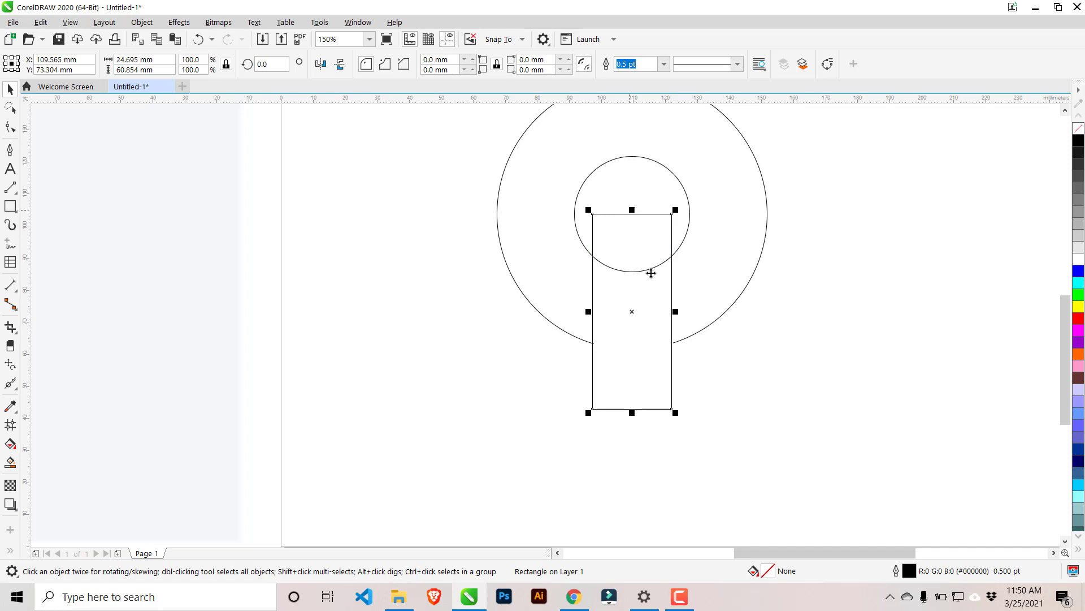
Align both ends of the outer arc with the guide rectangle's vertical sides, at about 287° and 253°.
click(699, 330)
click(11, 127)
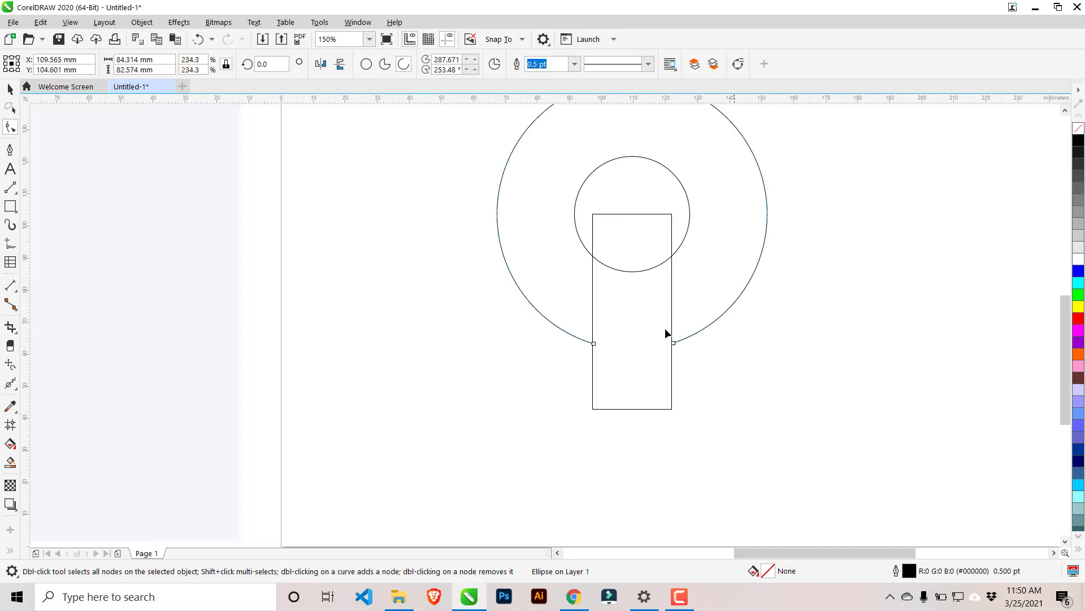
scroll(677, 351, up, 4)
mouse_move(675, 345)
mouse_down()
mouse_move(666, 368)
mouse_move(670, 345)
mouse_up()
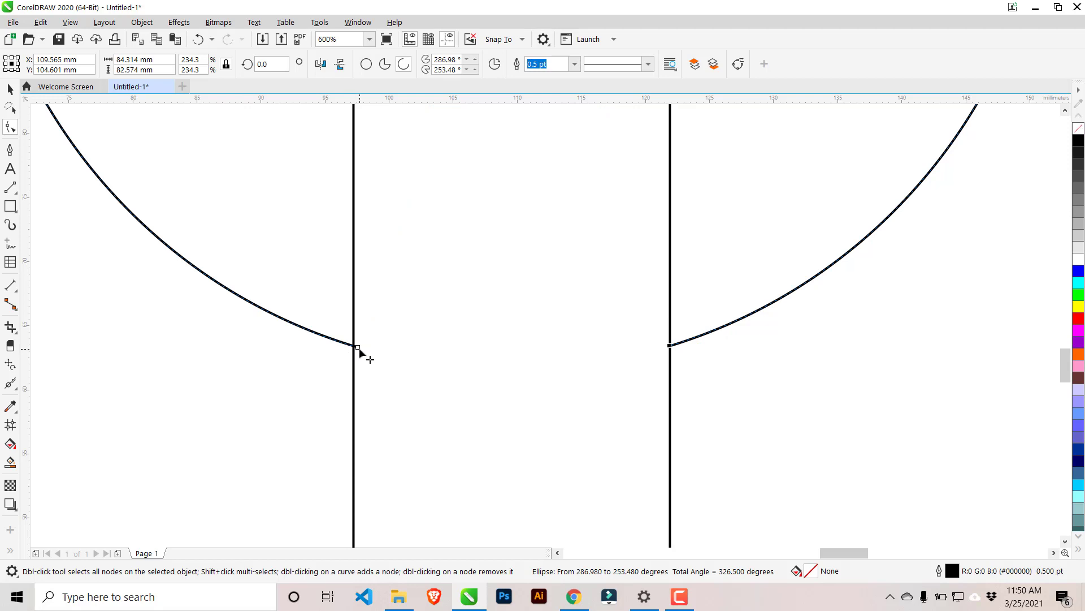
drag(358, 347, 354, 346)
scroll(546, 307, down, 4)
Move the guide rectangle away from the circles to the left edge of the page.
key(space)
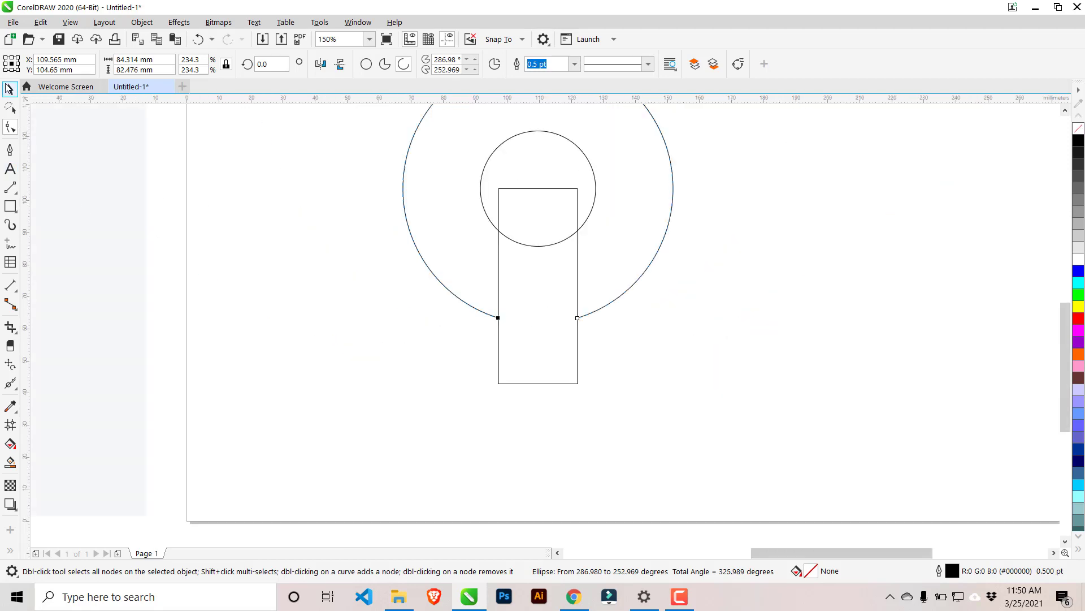
click(546, 300)
drag(562, 296, 176, 359)
scroll(562, 306, down, 2)
scroll(564, 305, up, 2)
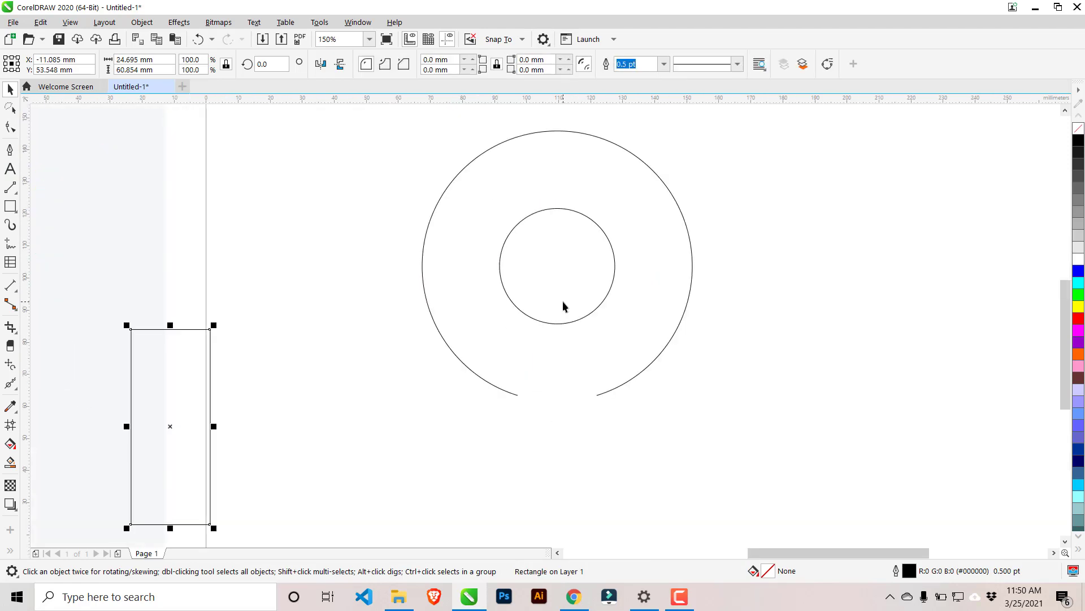
Thicken the outer arc's outline, trying 36 pt and 45 pt before setting the width to 50 pt.
click(688, 242)
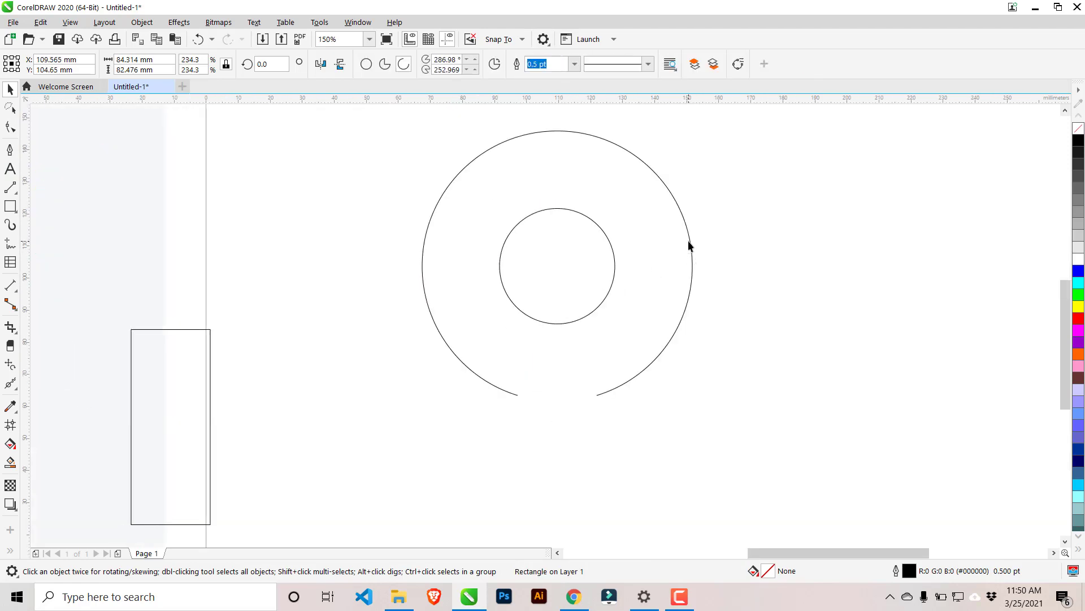
click(574, 64)
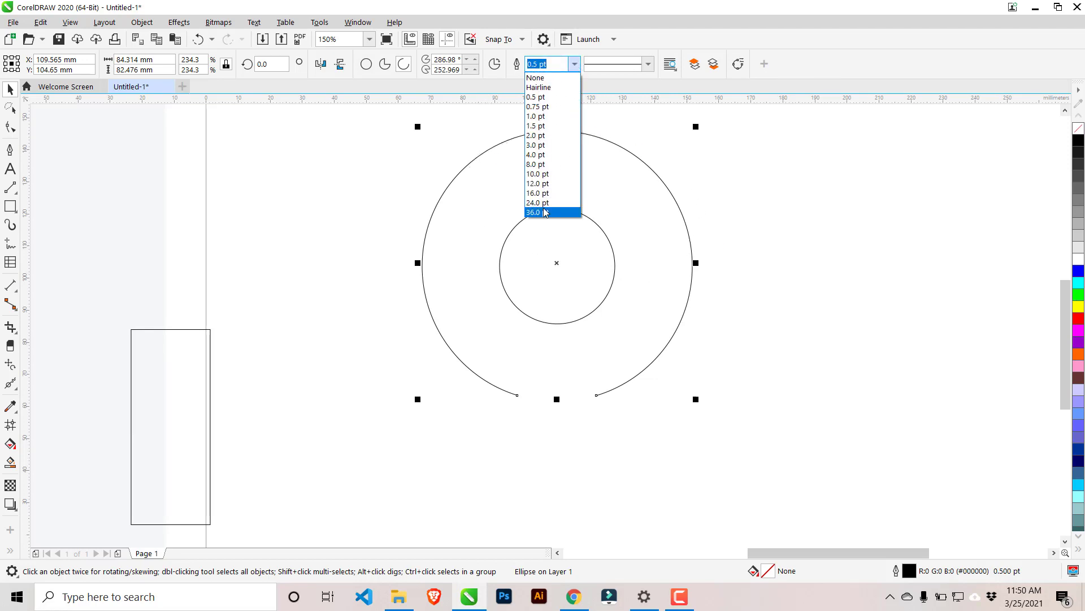
click(541, 212)
scroll(764, 270, down, 2)
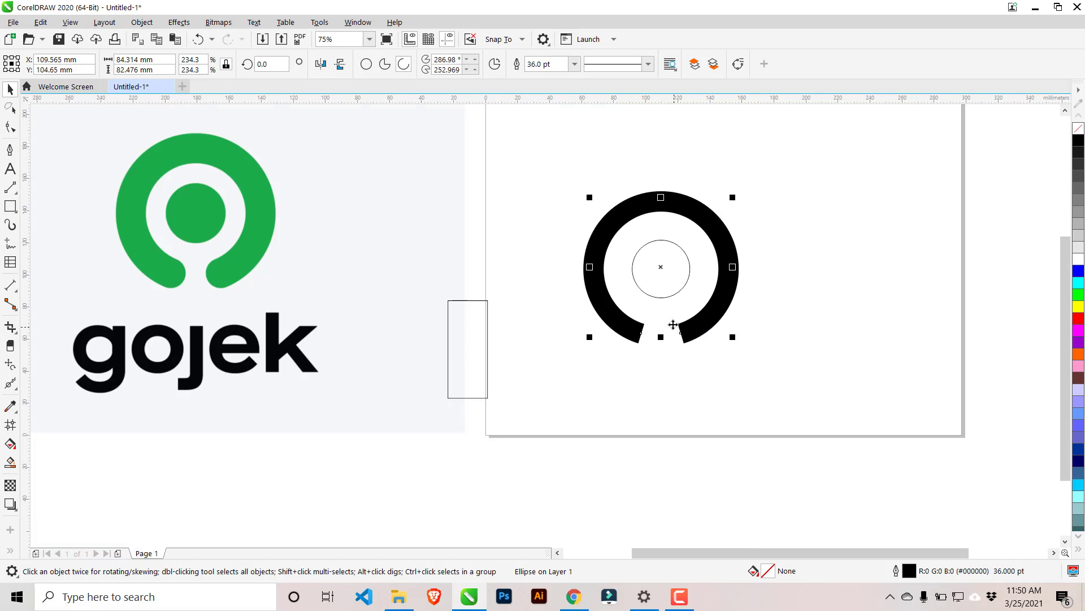
click(546, 64)
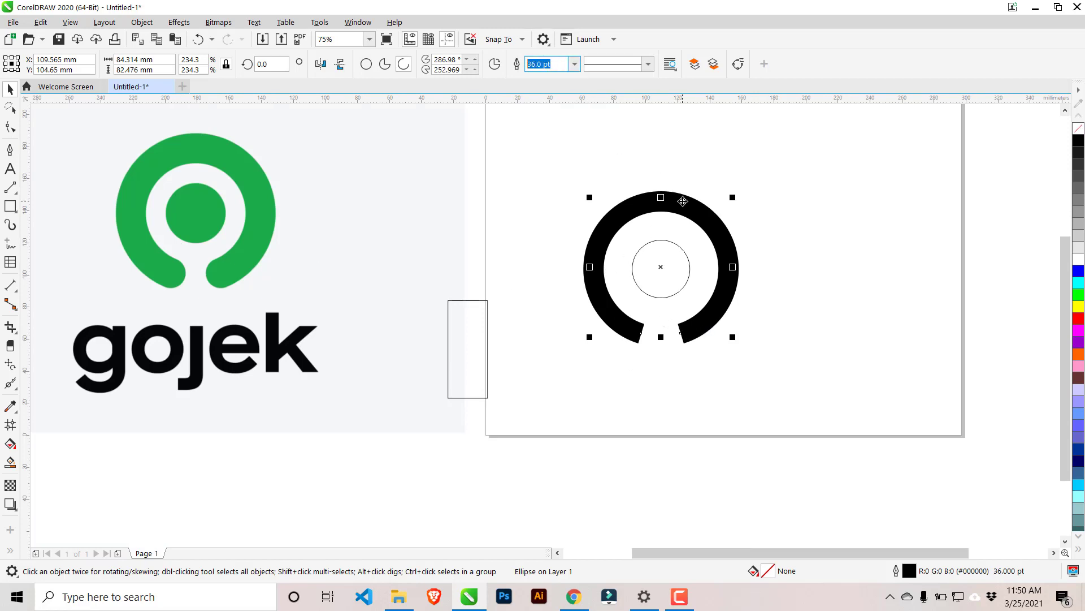
text(45)
key(Return)
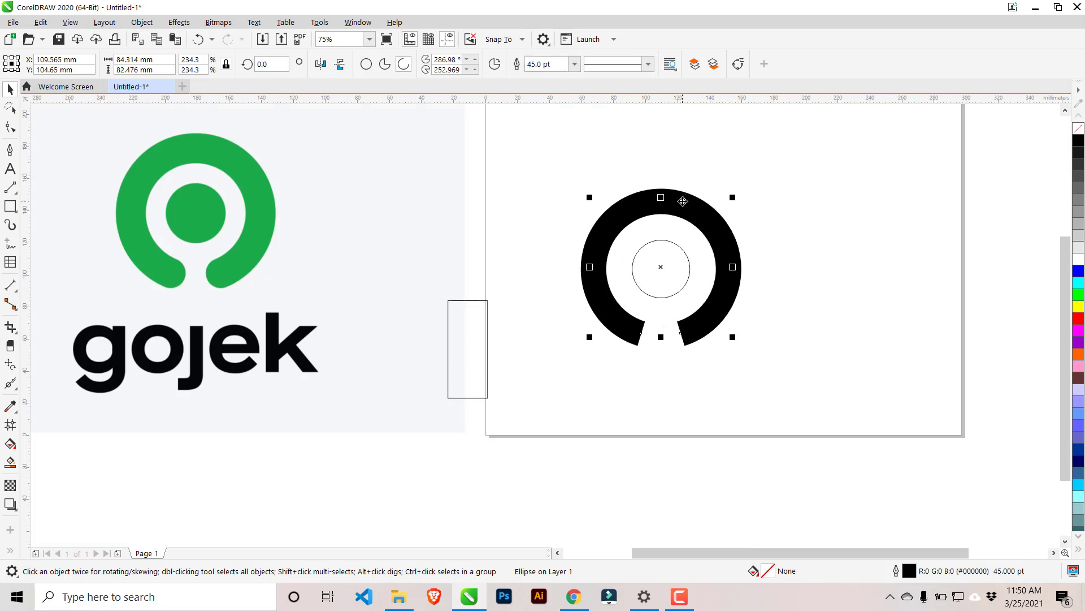
click(545, 63)
text(50)
key(Return)
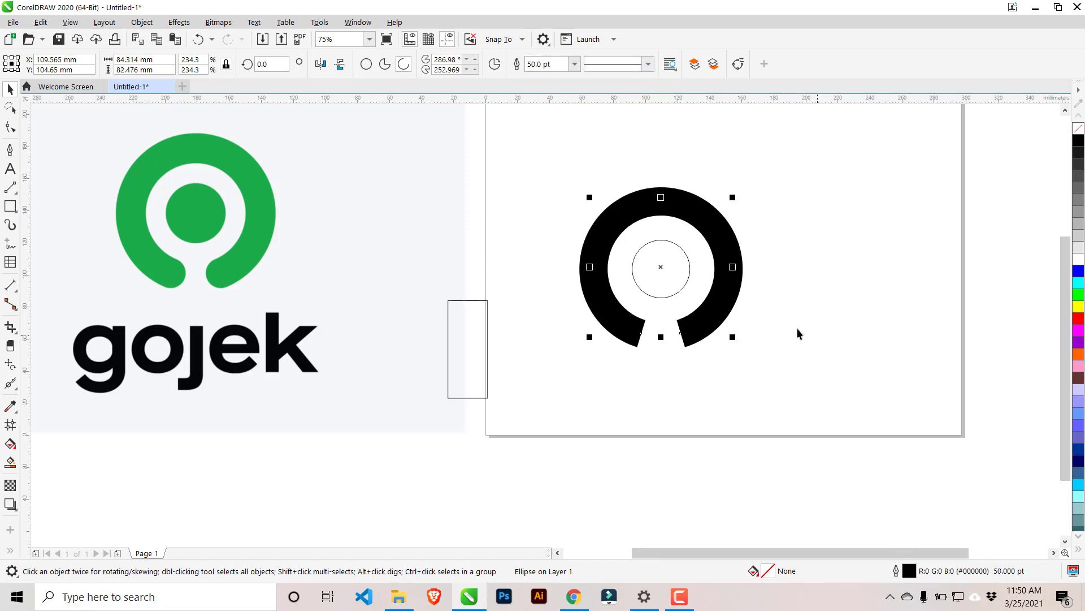
Enlarge the inner circle slightly about its own centre, keeping it inside the thick arc.
click(755, 314)
click(691, 272)
click(798, 284)
scroll(729, 281, up, 2)
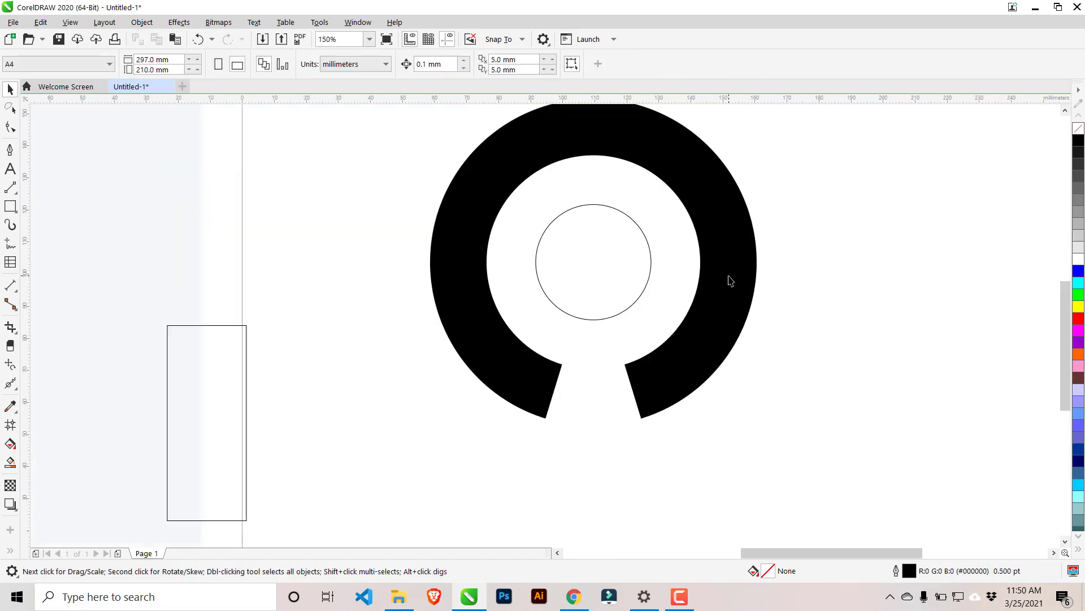
click(615, 211)
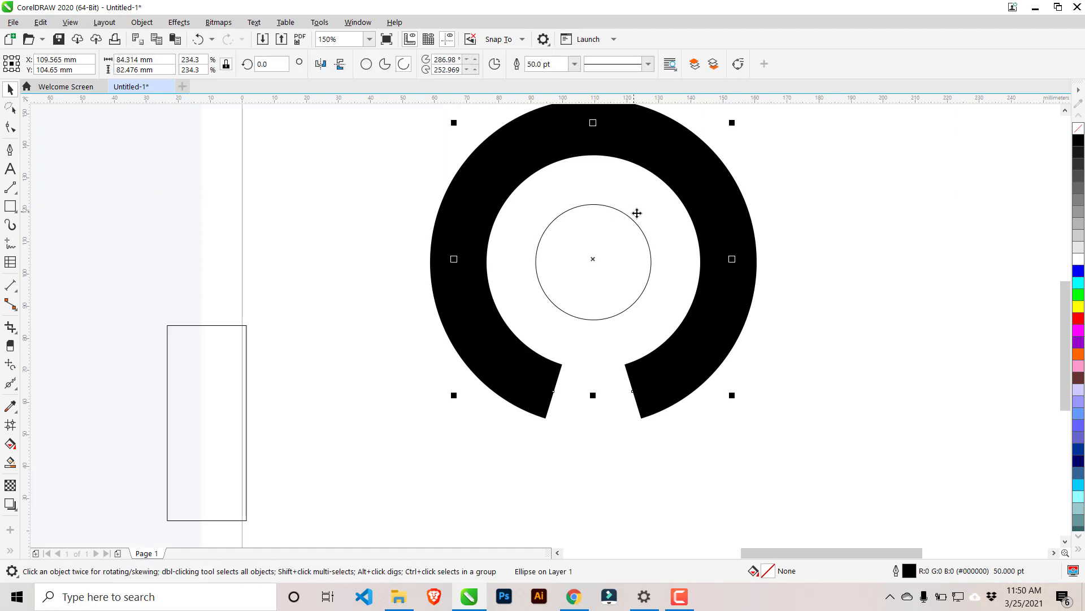
click(621, 213)
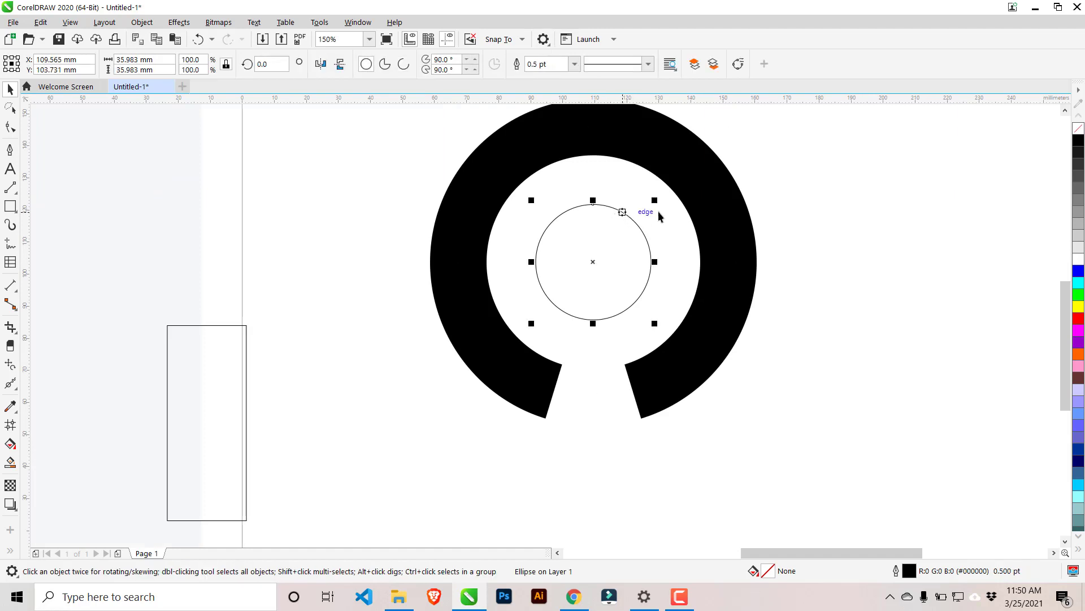
drag(653, 199, 666, 193)
click(800, 444)
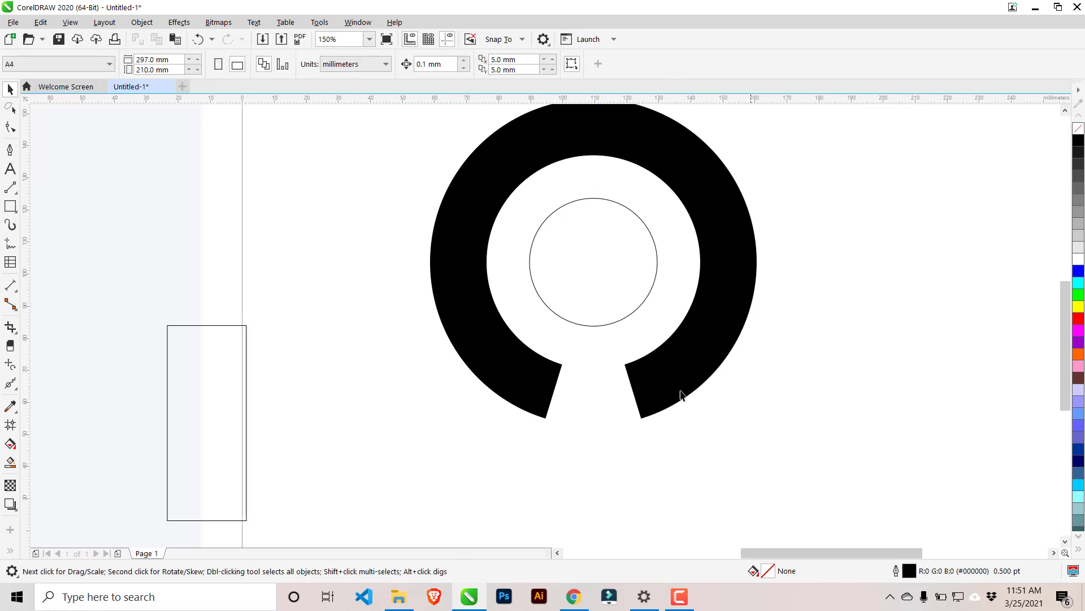
Give the outer arc's 50 pt outline round line caps, following the rounded ends in the reference logo.
click(681, 376)
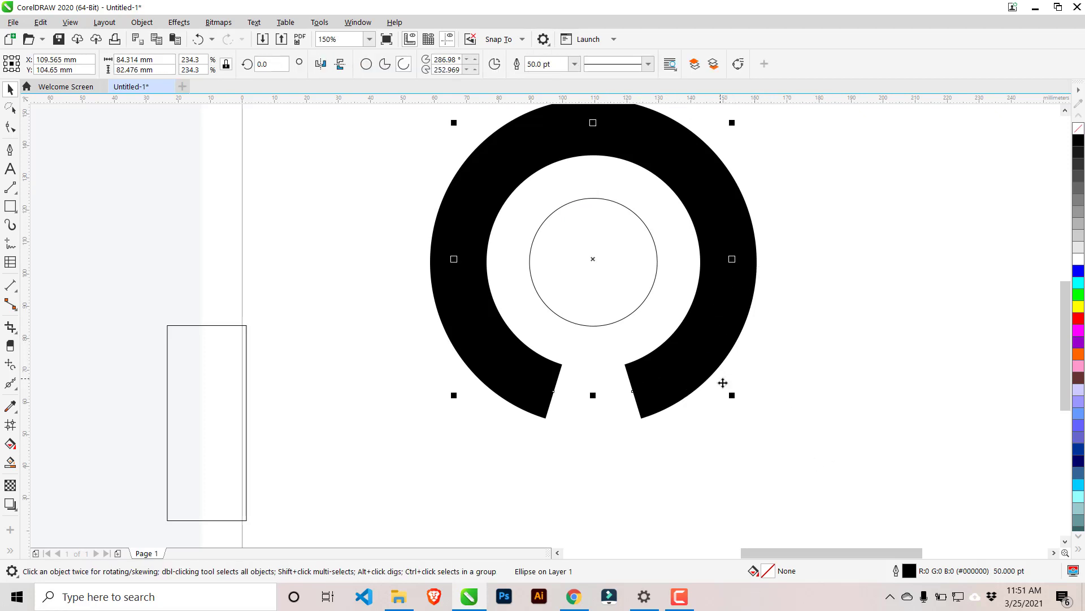
scroll(723, 383, down, 2)
scroll(235, 337, up, 2)
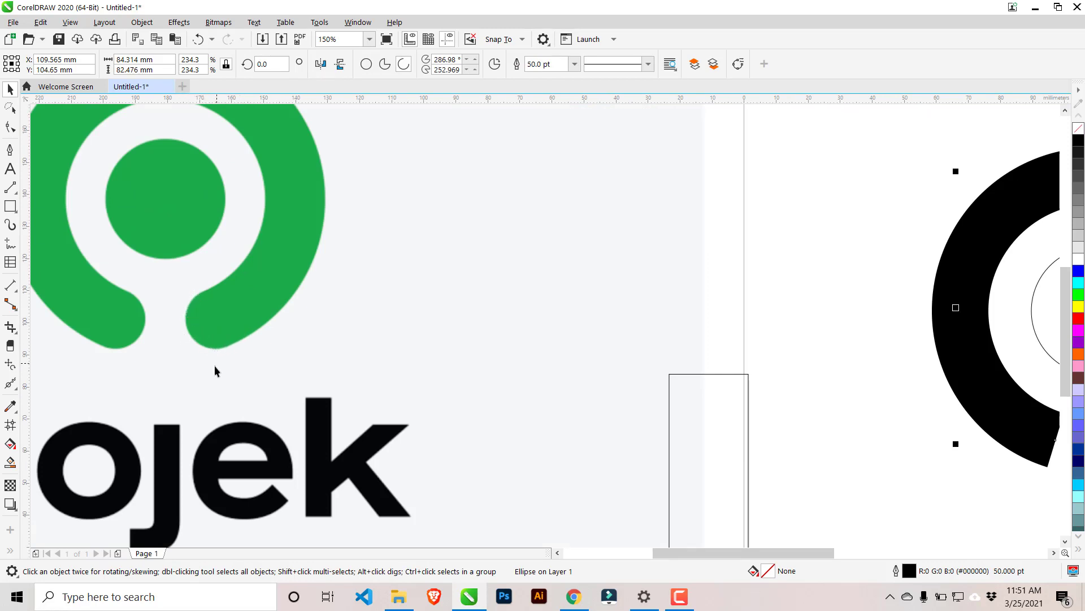
scroll(865, 448, down, 2)
scroll(744, 429, up, 5)
scroll(720, 437, down, 3)
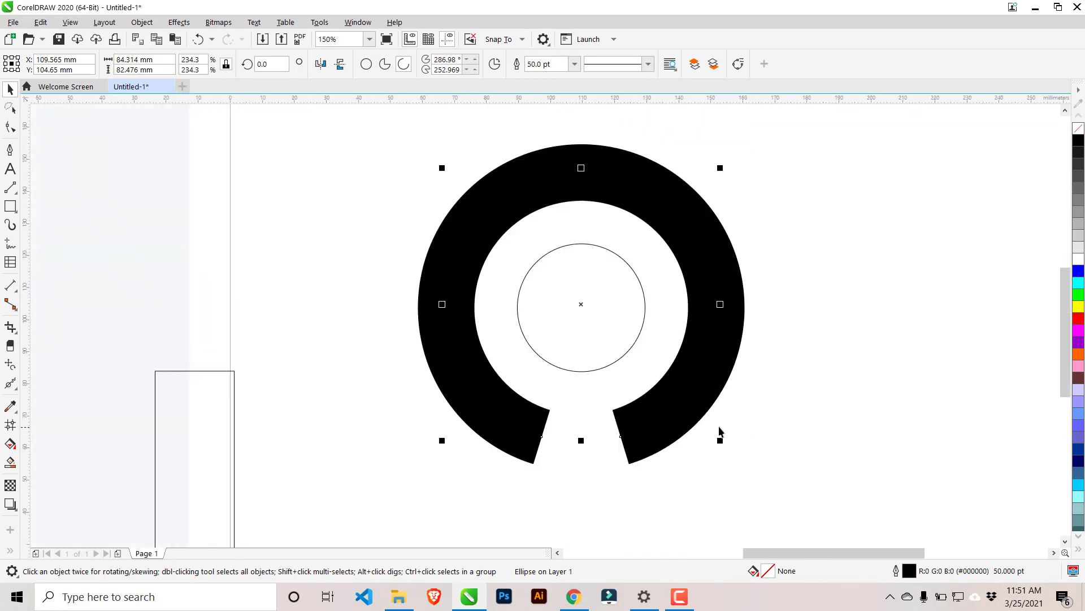
double_click(911, 572)
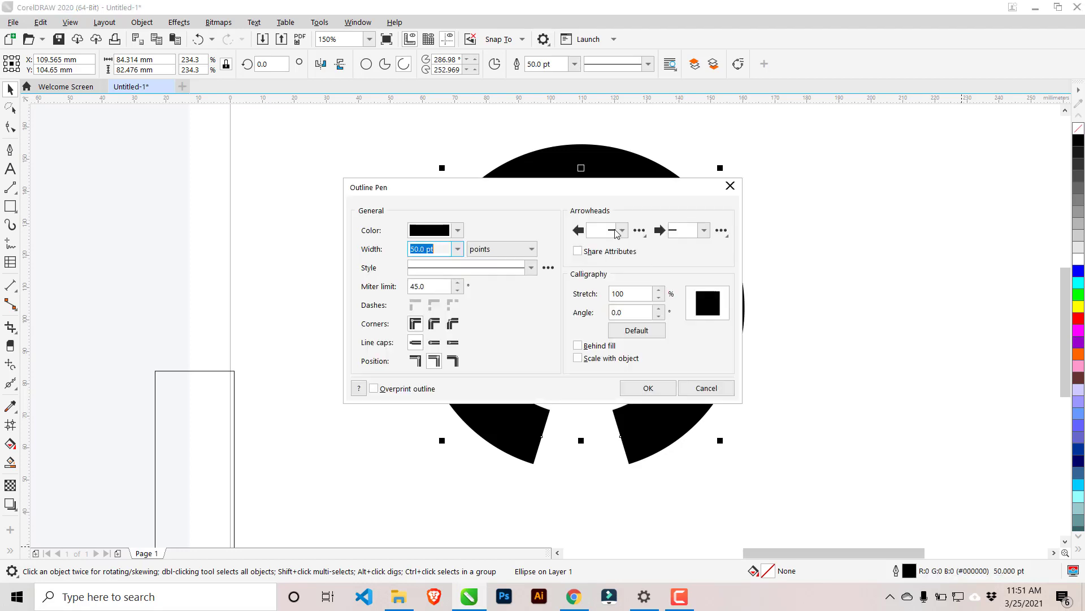
drag(575, 198, 927, 65)
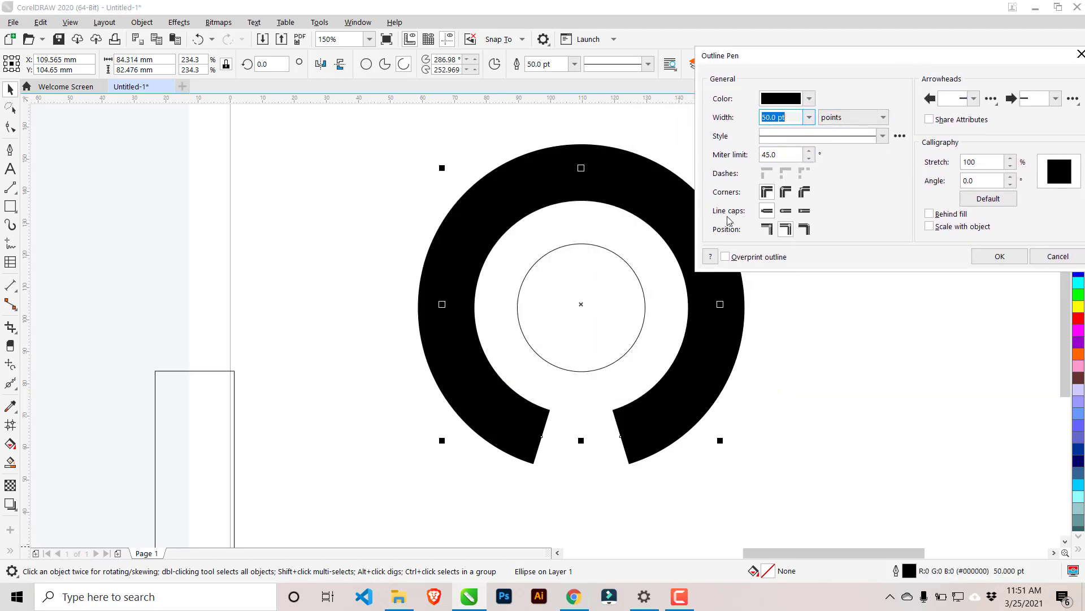
click(789, 212)
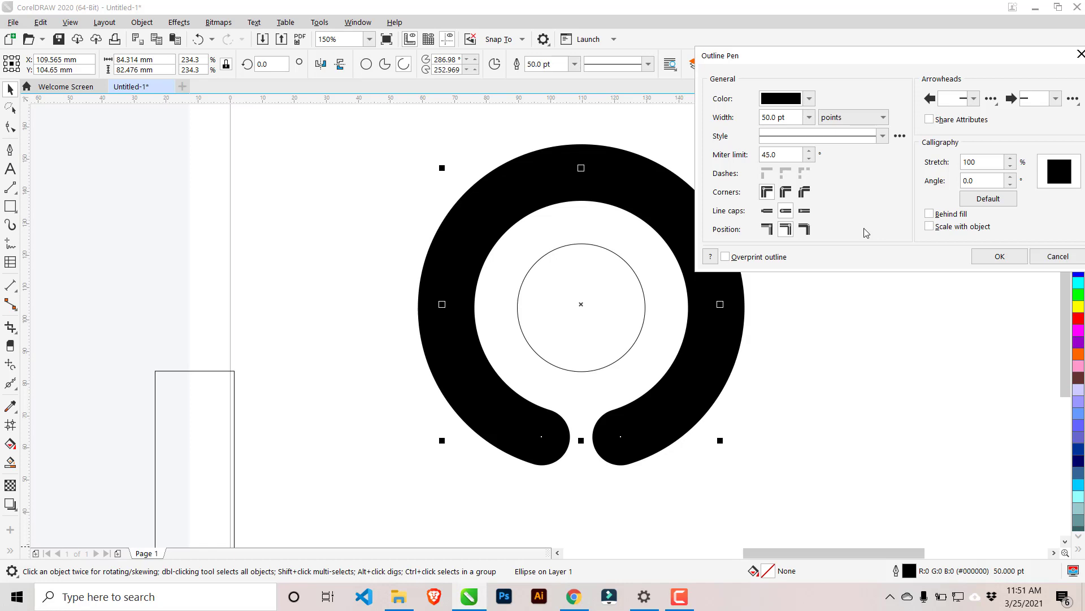
click(768, 210)
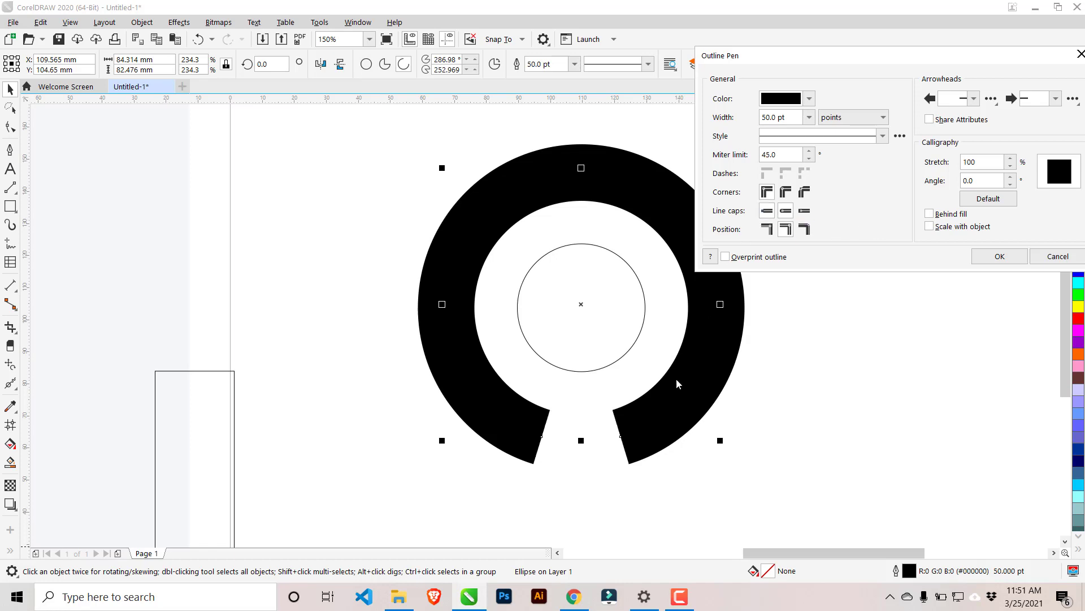
click(785, 211)
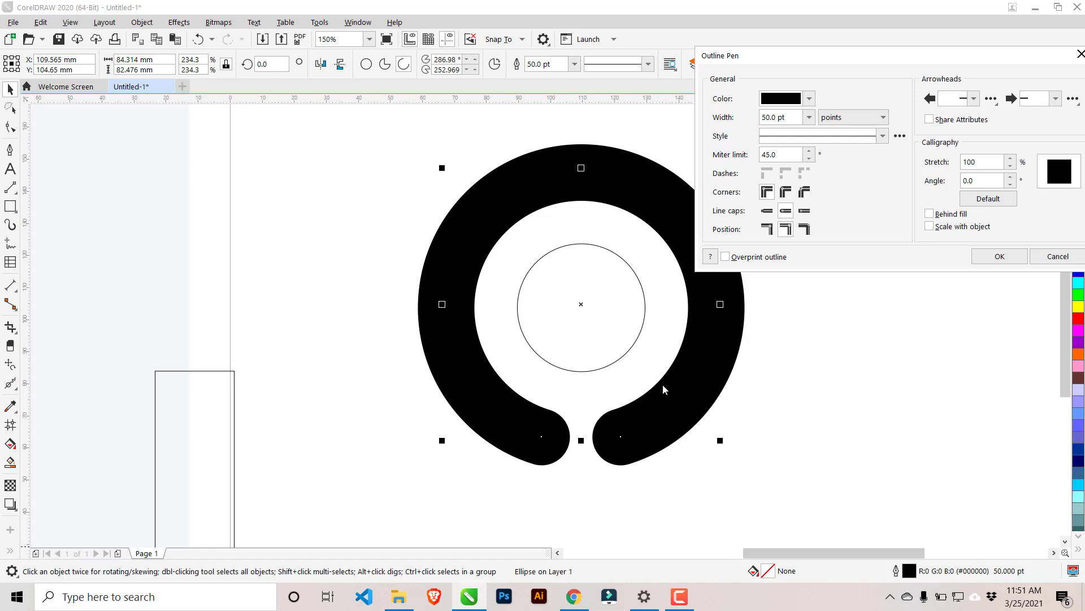
click(998, 256)
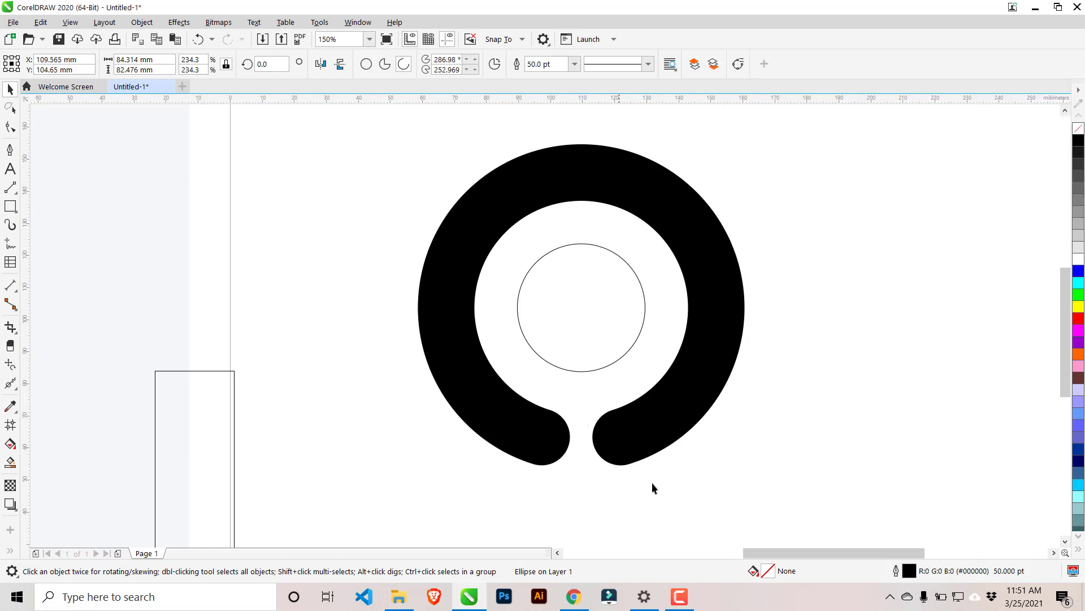
click(785, 409)
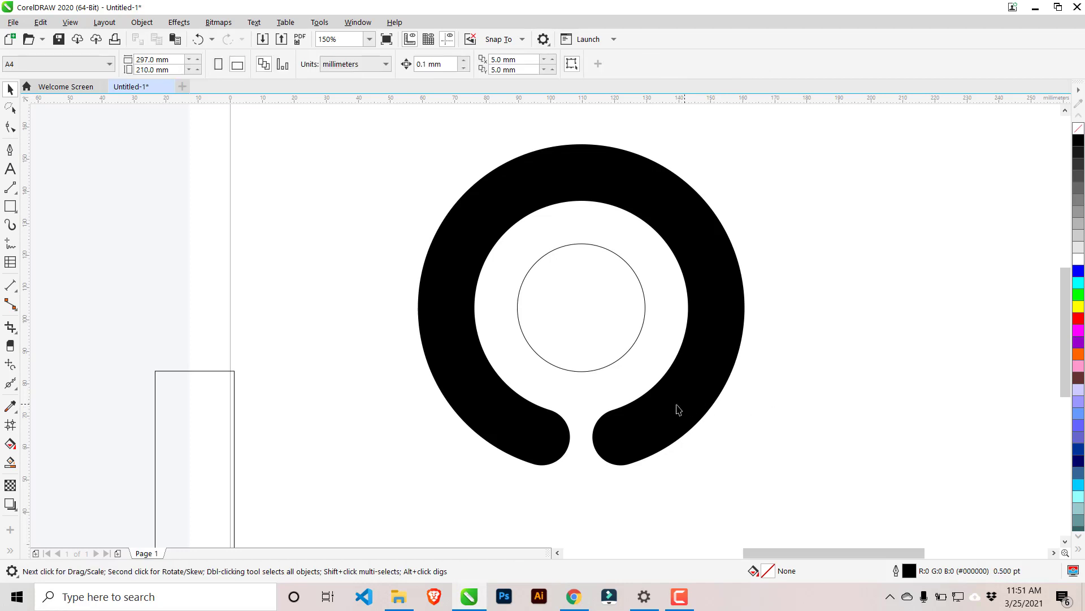
Move the guide rectangle back onto the logo, with its top edge's midpoint on the inner circle's centre.
click(677, 405)
click(167, 419)
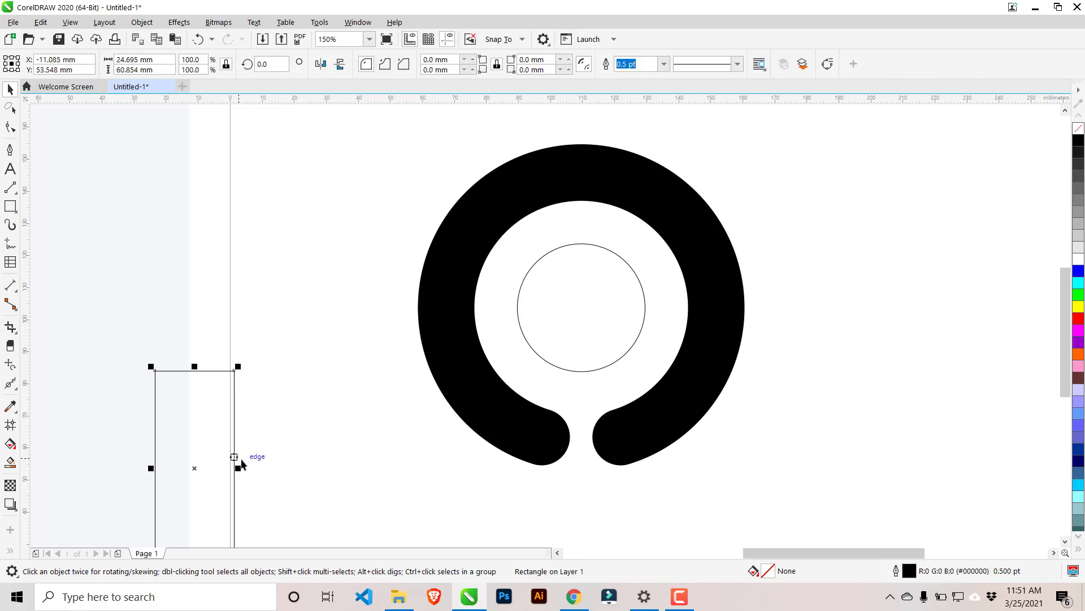
drag(195, 372, 581, 307)
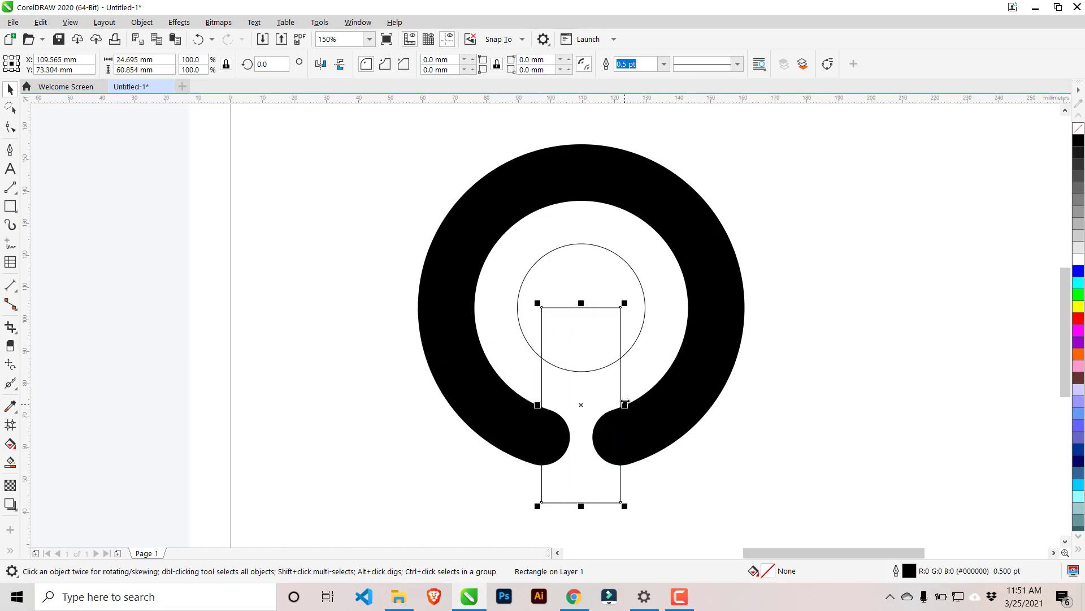
click(626, 403)
click(611, 379)
drag(622, 403, 645, 306)
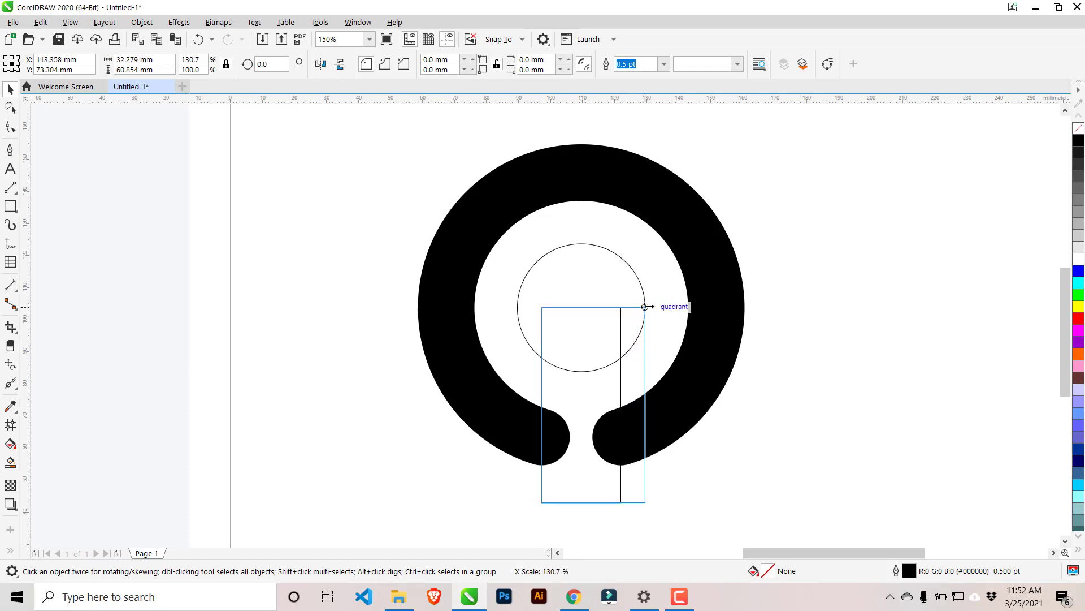
drag(645, 307, 645, 307)
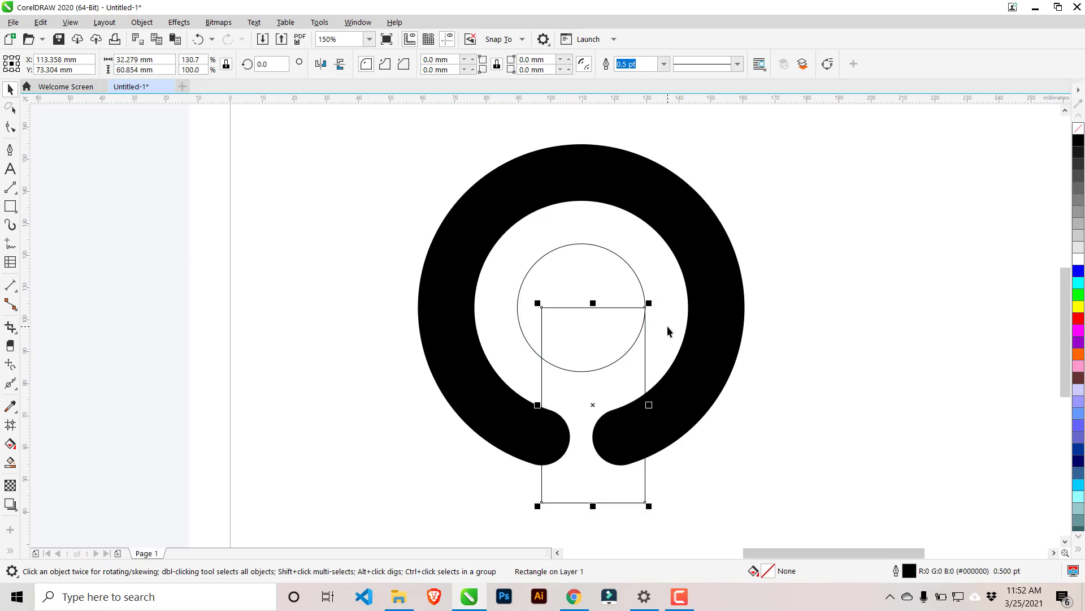
key(ctrl+z)
Widen the guide rectangle symmetrically to about 30 mm and realign both arc ends with its sides, at about 291° and 249°.
drag(625, 405, 630, 404)
click(672, 417)
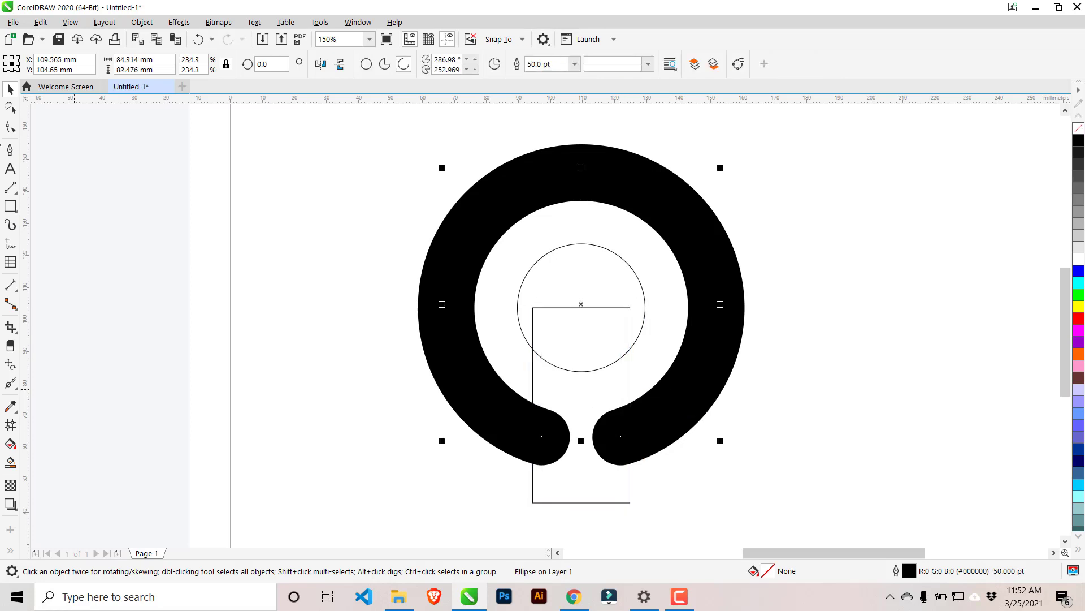
click(10, 127)
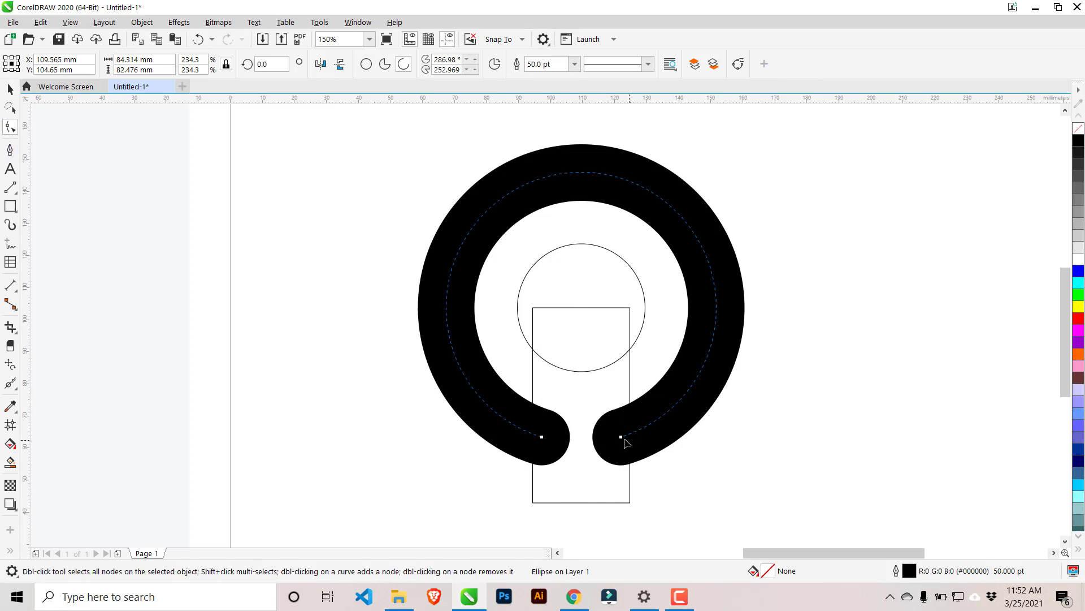
drag(620, 437, 630, 433)
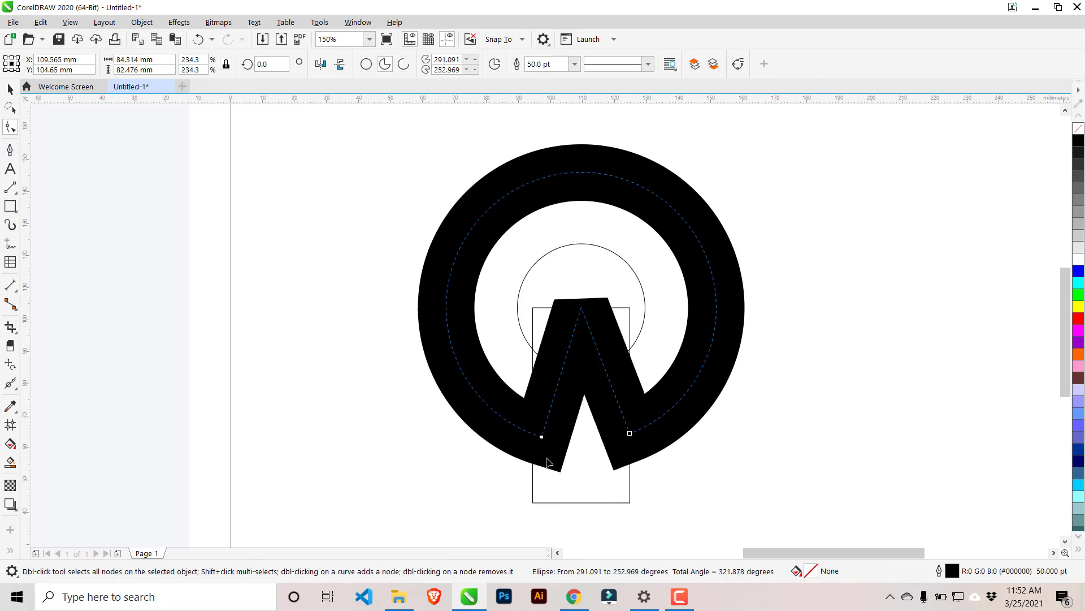
drag(541, 437, 533, 433)
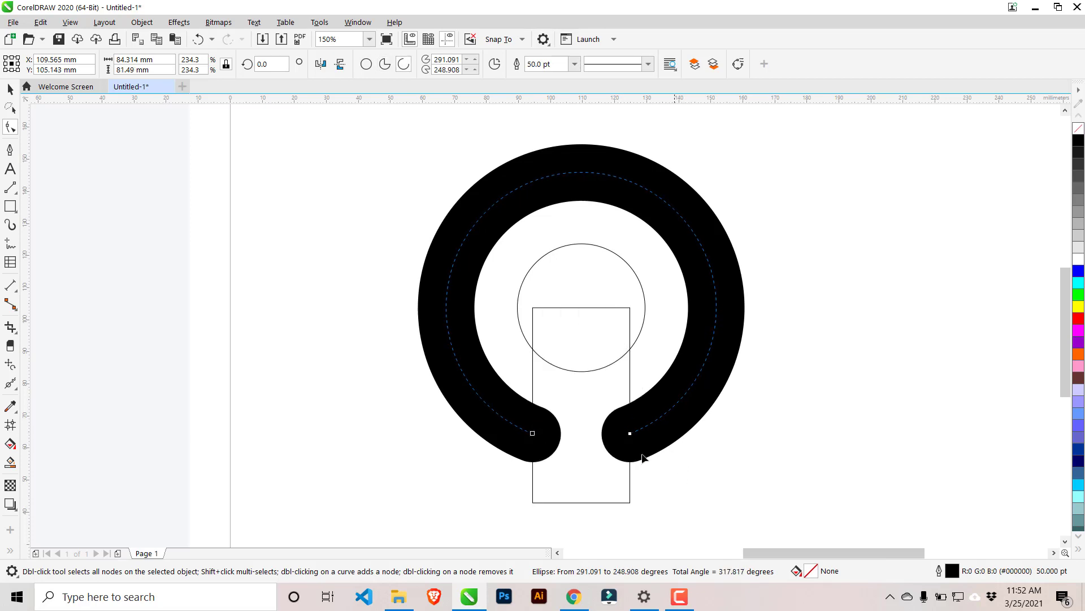
scroll(543, 361, down, 2)
scroll(543, 361, up, 1)
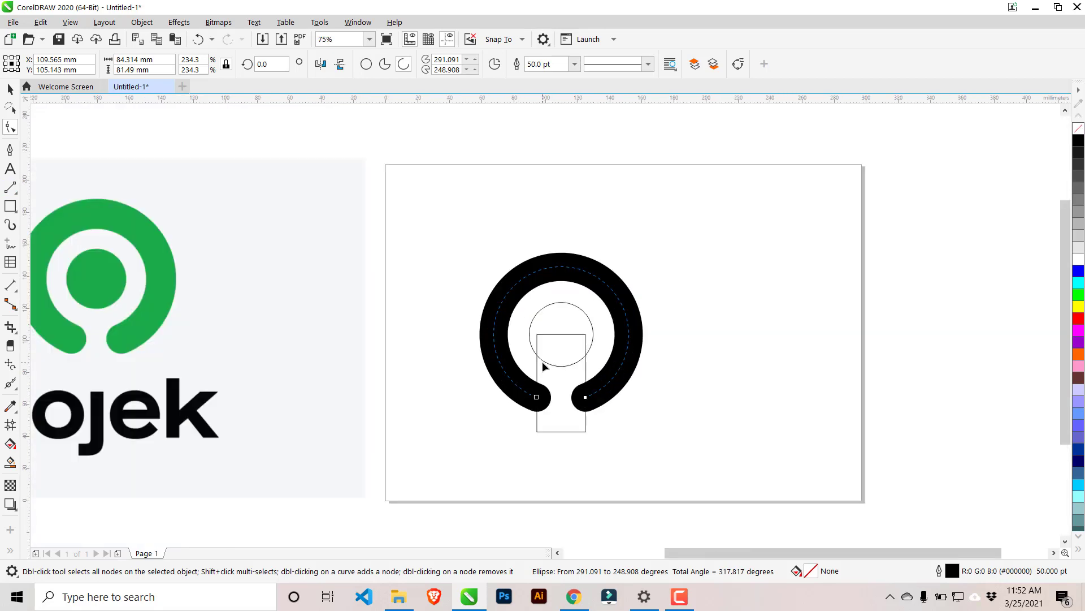
Move the guide rectangle off the page, to the empty area beyond its right edge.
click(11, 88)
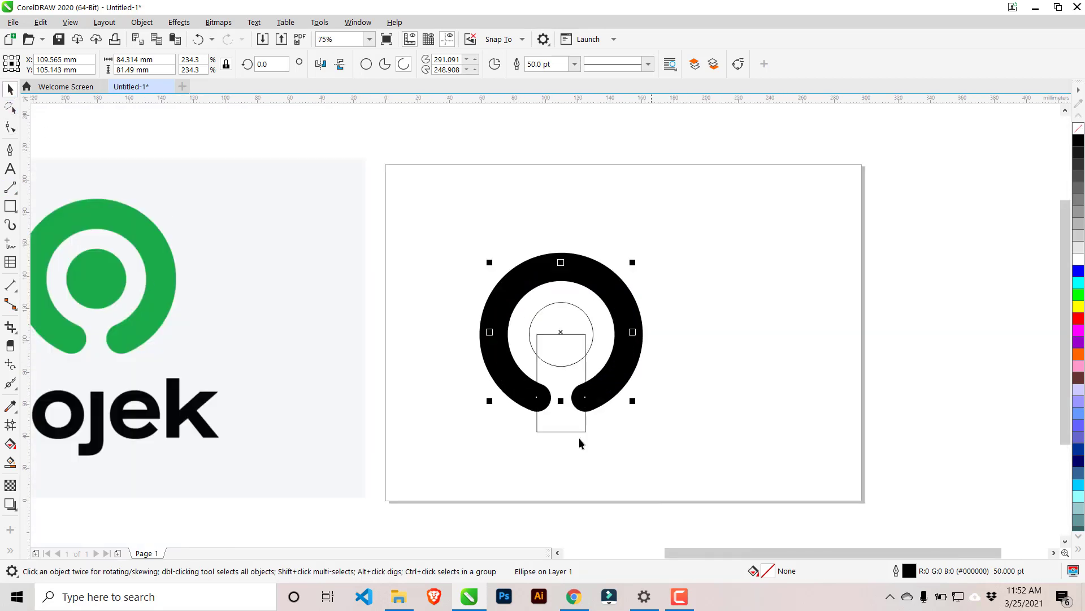
click(561, 424)
drag(570, 419, 968, 320)
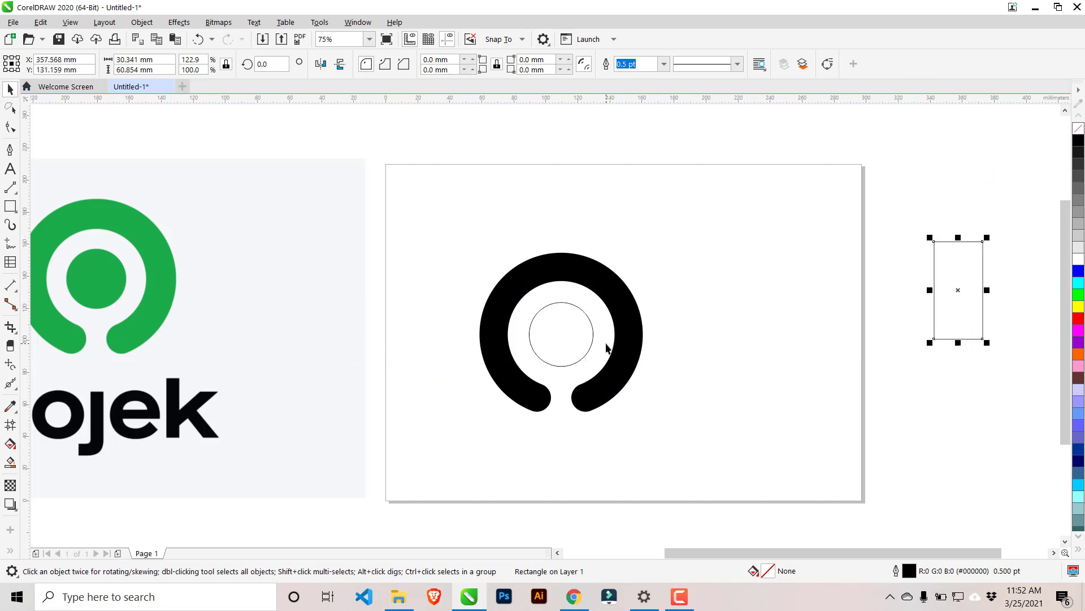
Fill the inner circle with black.
scroll(606, 346, up, 1)
click(490, 346)
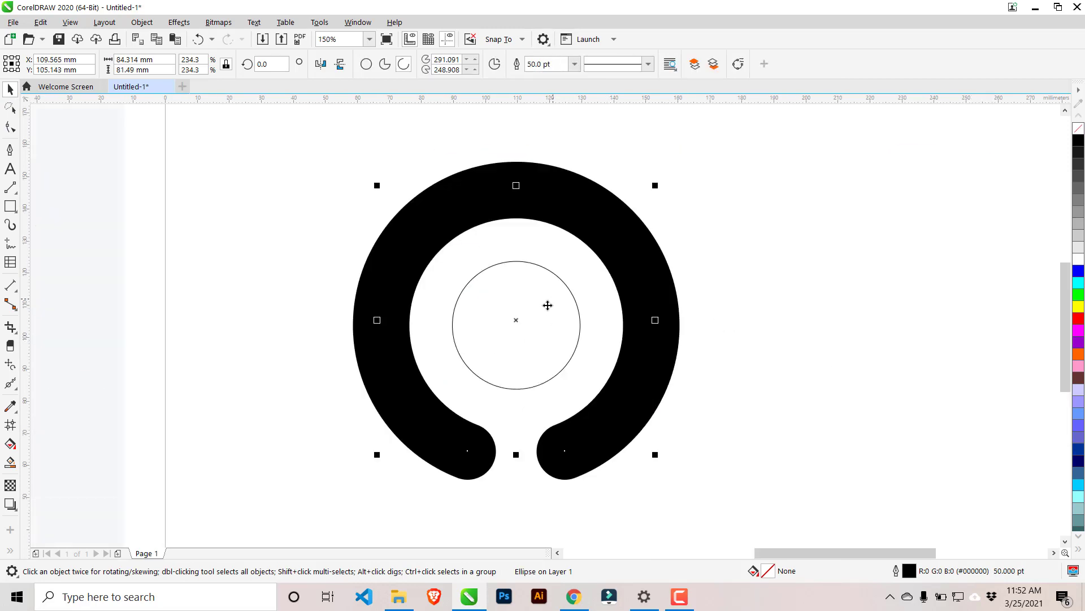
click(580, 325)
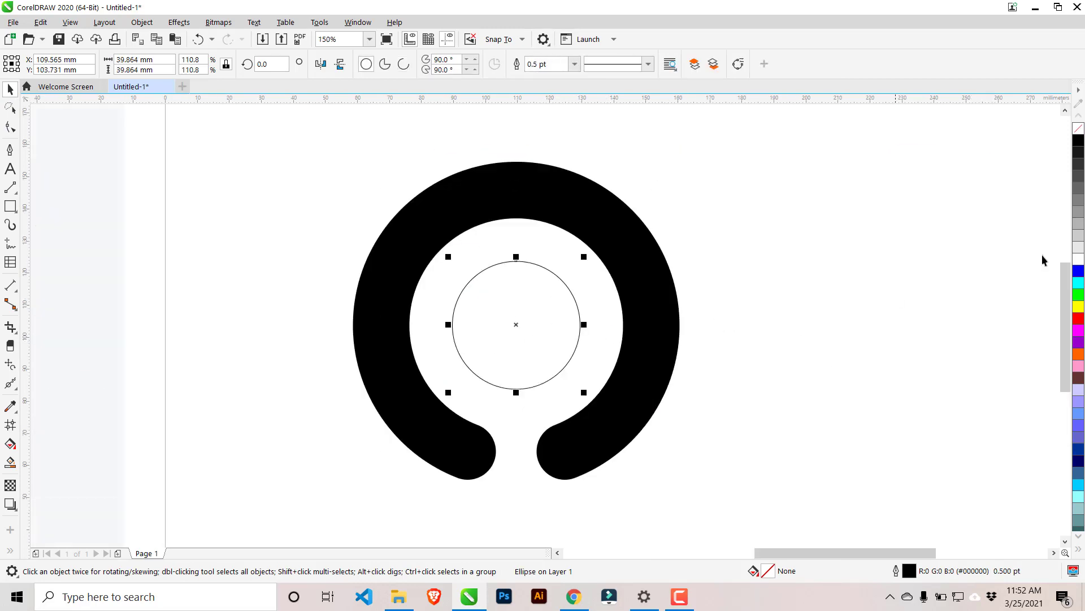
click(1079, 140)
click(854, 273)
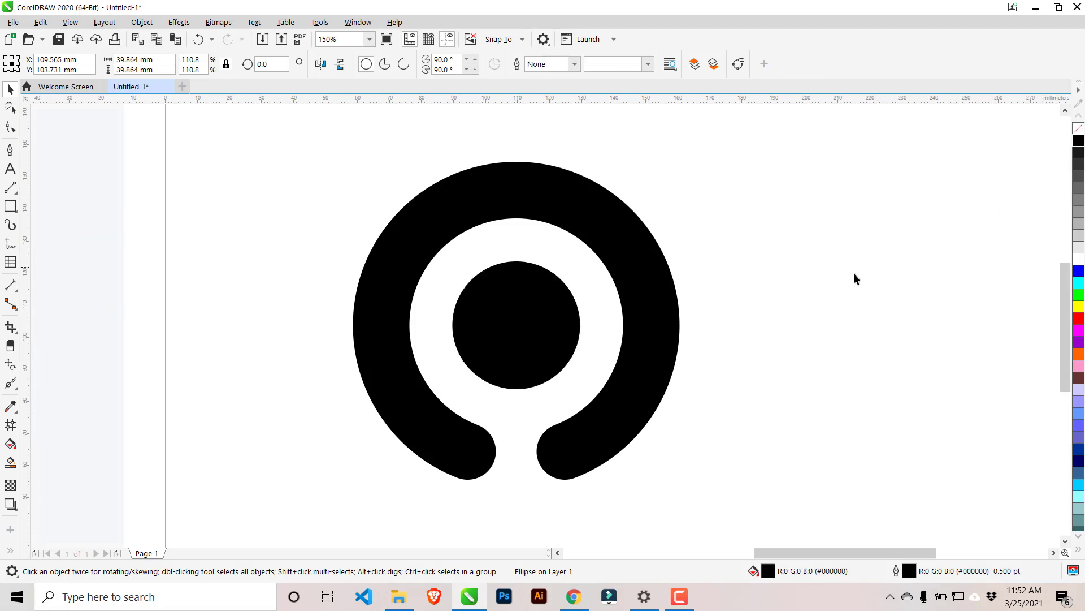
Set the outer arc's fill to navy blue (#000066) from the expanded colour palette.
click(543, 328)
click(880, 424)
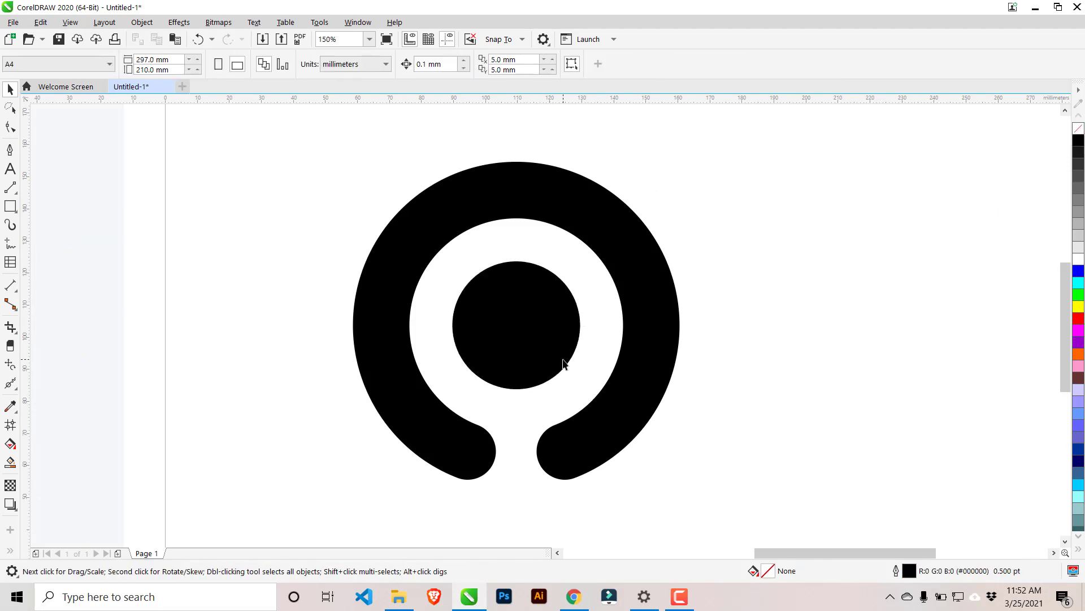
click(563, 363)
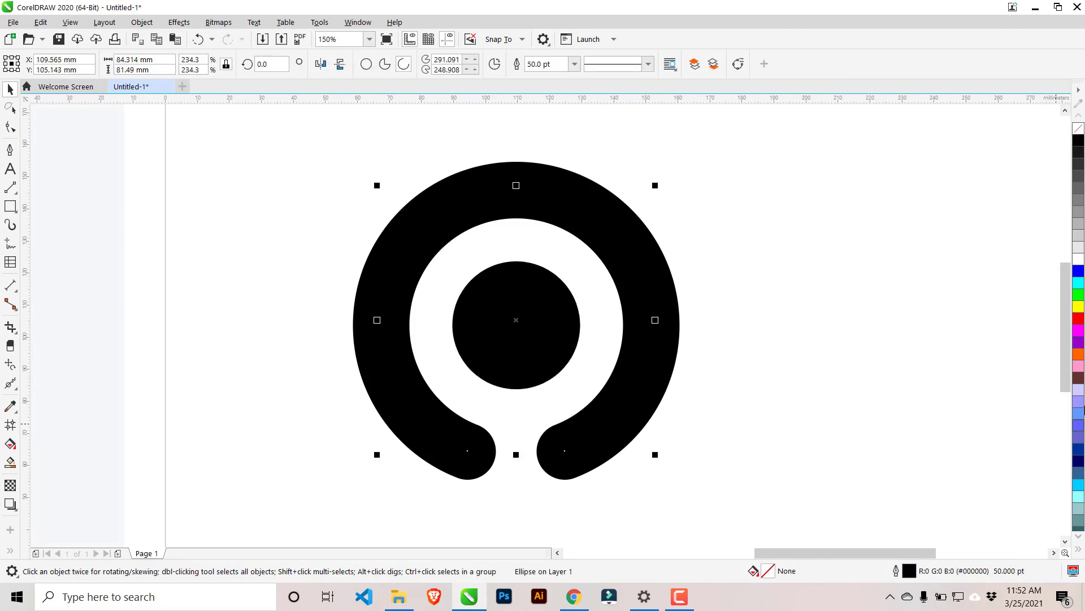
click(1078, 552)
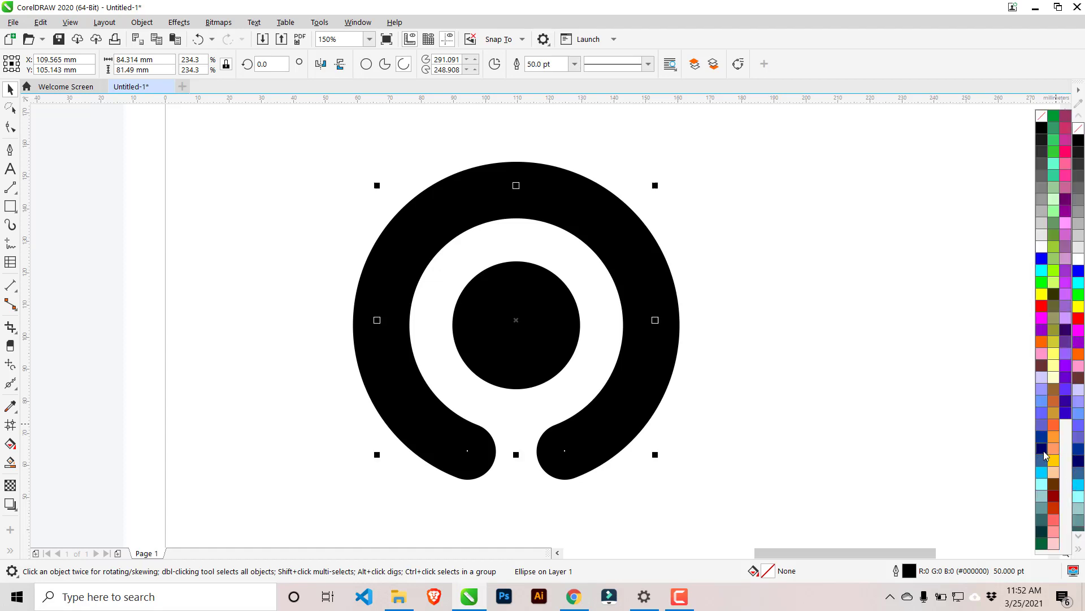
click(1043, 450)
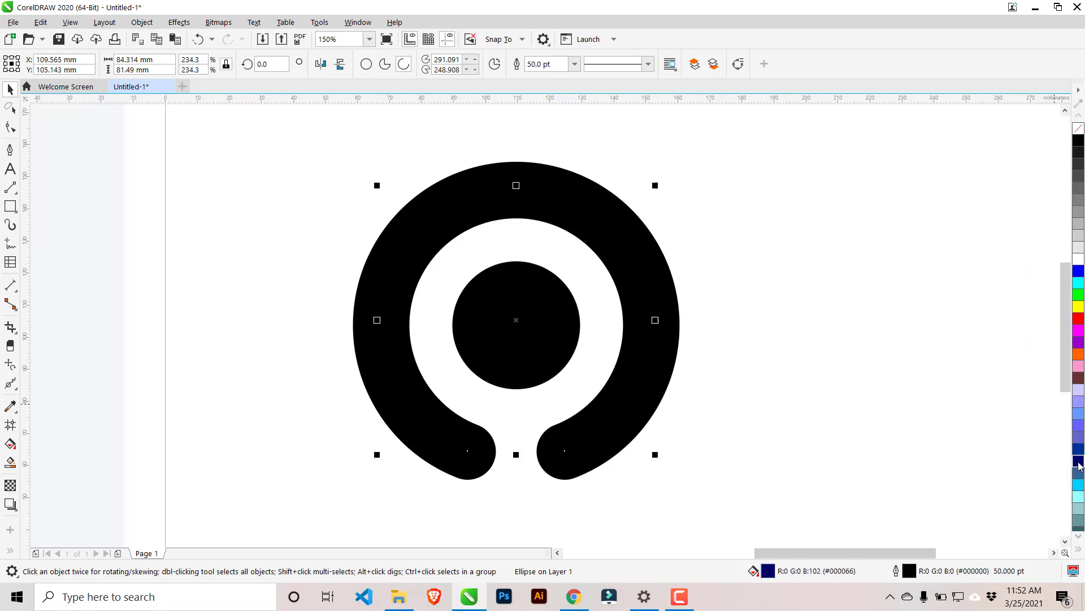
Make the inner circle solid navy blue (#000066) without an outline, and colour the outer arc's outline the same navy.
click(515, 384)
click(550, 368)
click(558, 376)
click(1079, 460)
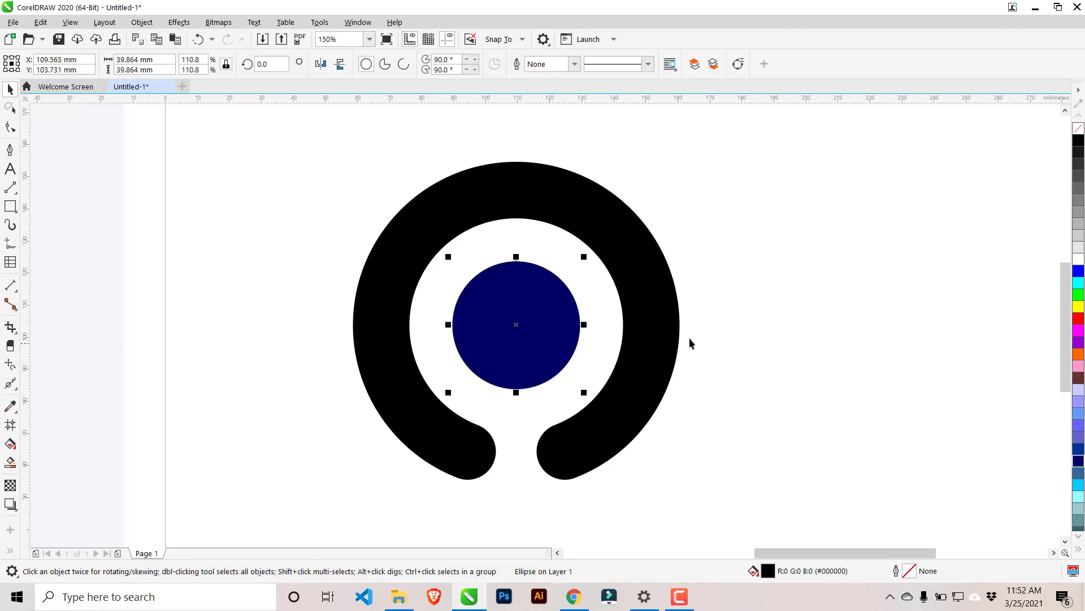
click(690, 342)
click(799, 409)
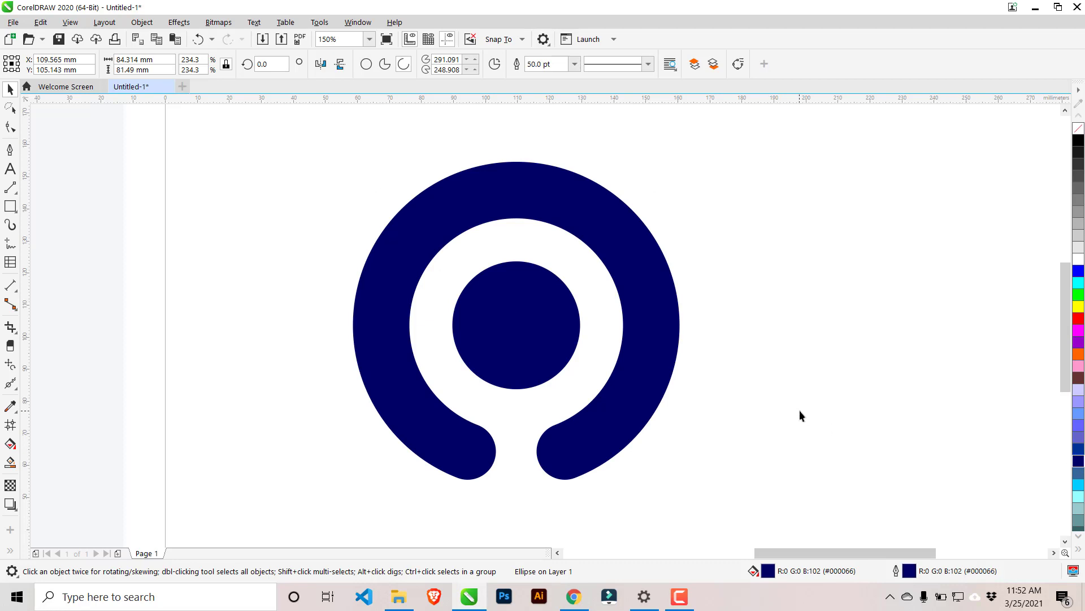
scroll(735, 411, down, 2)
drag(509, 242, 809, 535)
click(787, 402)
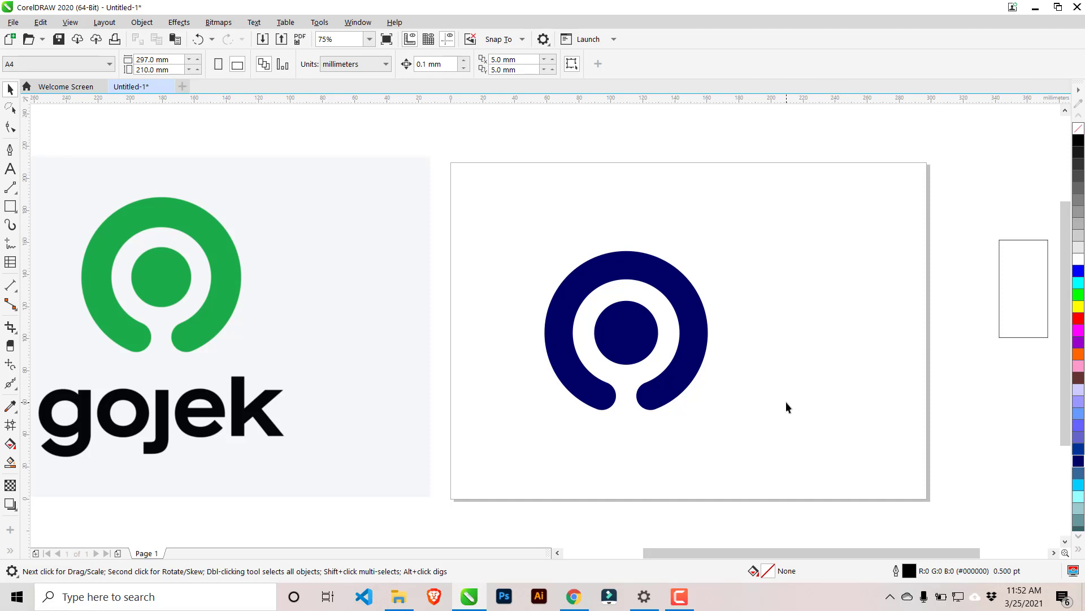
Try scaling the arc and inner circle down together to about 35 mm wide, and undo the scaling.
click(664, 388)
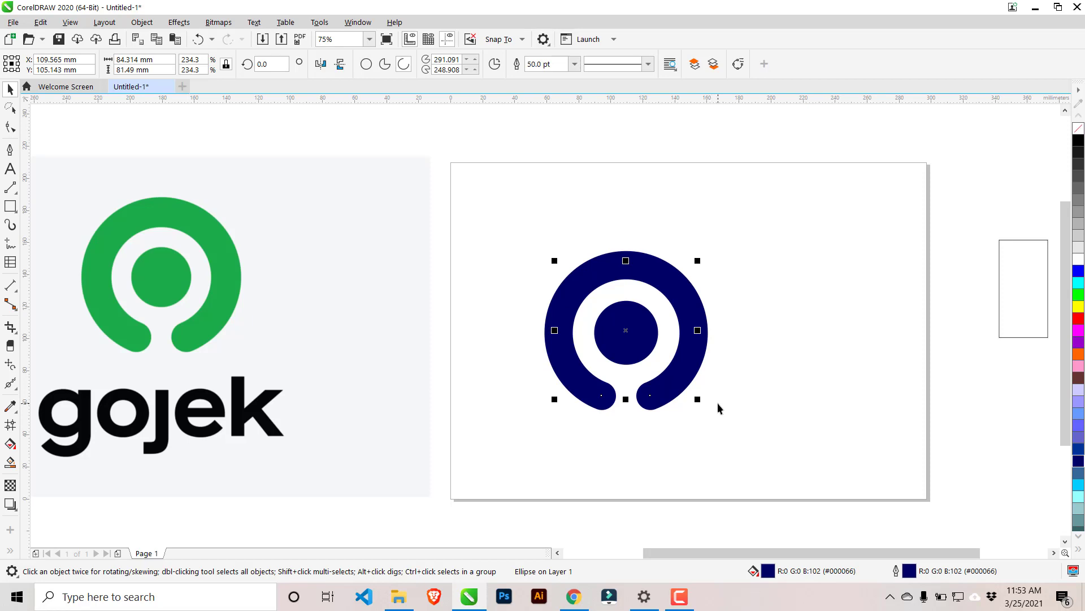
drag(474, 227, 783, 484)
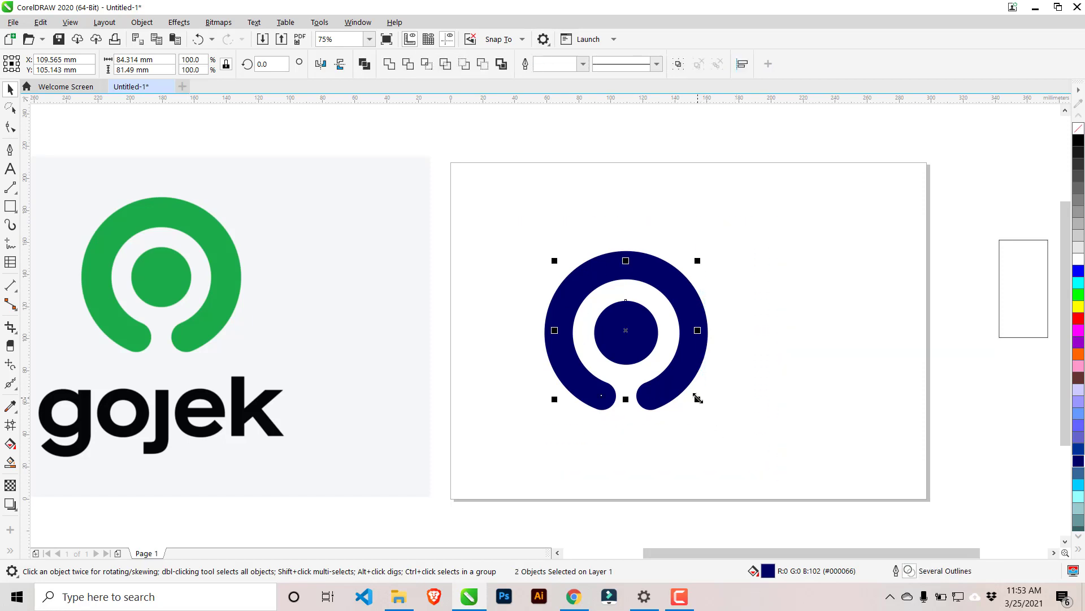
drag(698, 399, 619, 322)
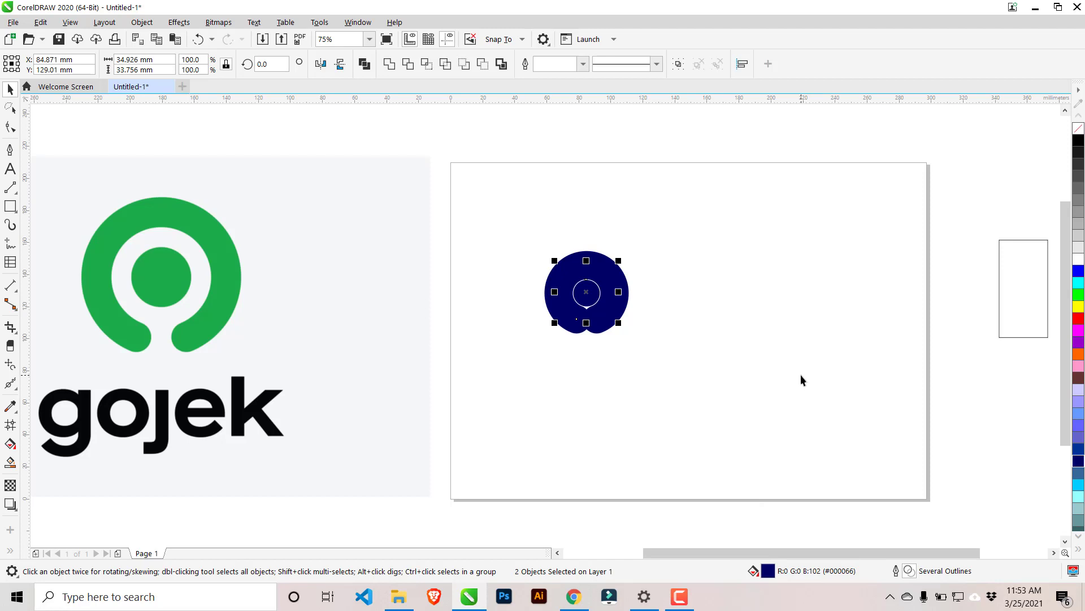
key(ctrl+z)
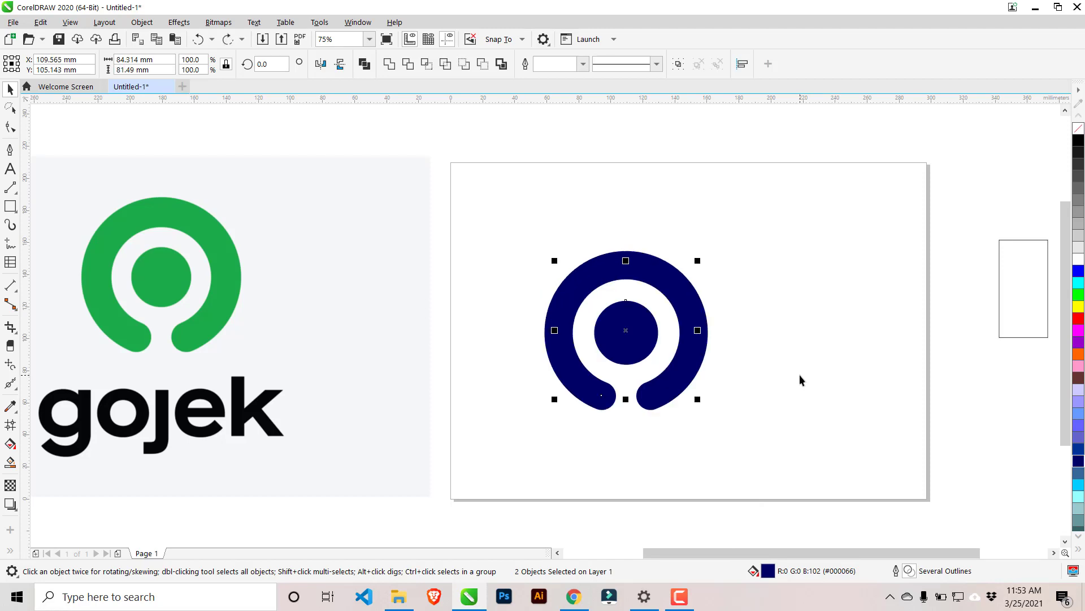
Delete the Gojek reference image and the leftover empty rectangle outside the page.
click(800, 375)
click(371, 375)
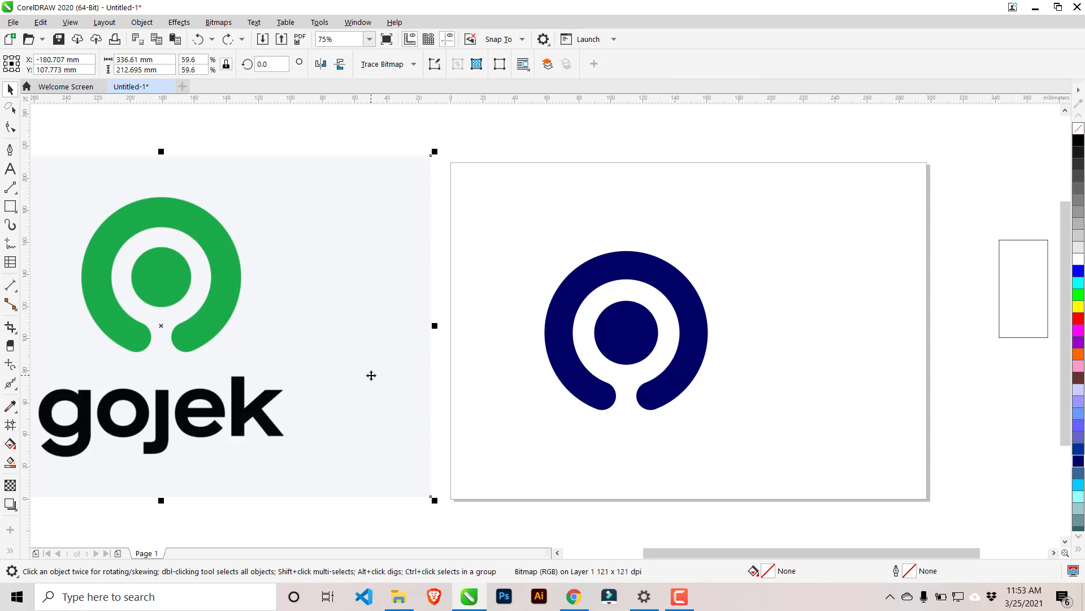
key(Delete)
click(1011, 275)
key(Delete)
Move the arc and inner circle together to near the centre of the page.
scroll(662, 283, down, 2)
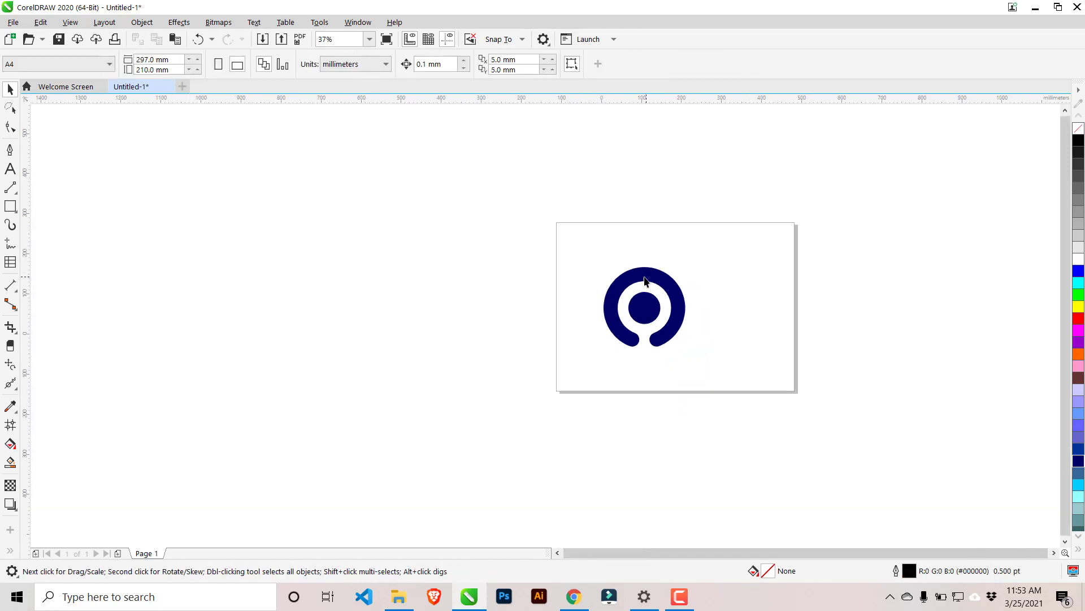
scroll(676, 283, up, 1)
scroll(676, 282, up, 1)
drag(403, 187, 744, 450)
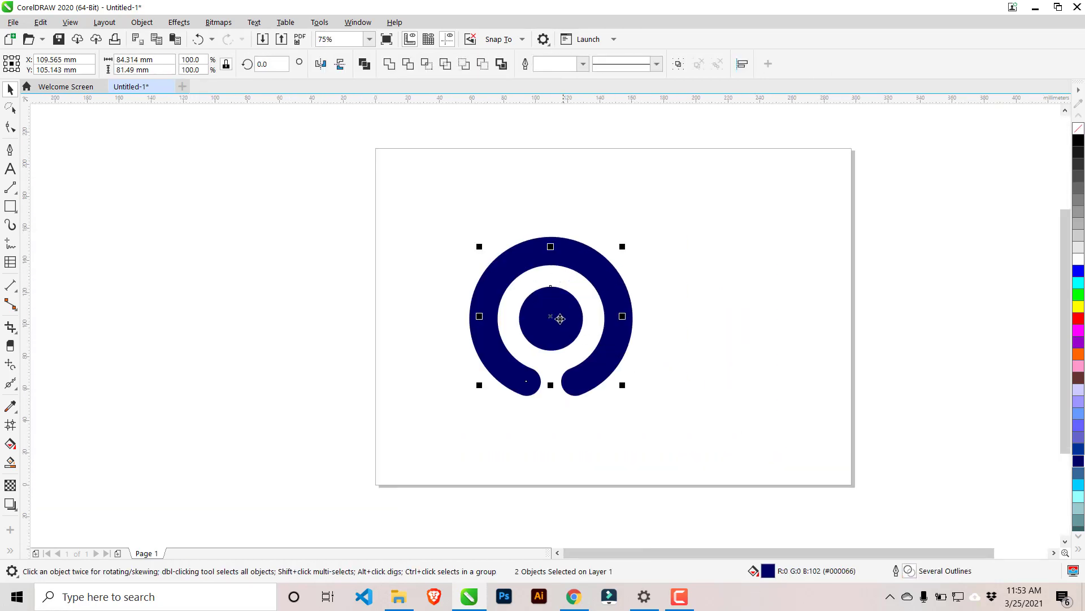
drag(573, 317, 651, 314)
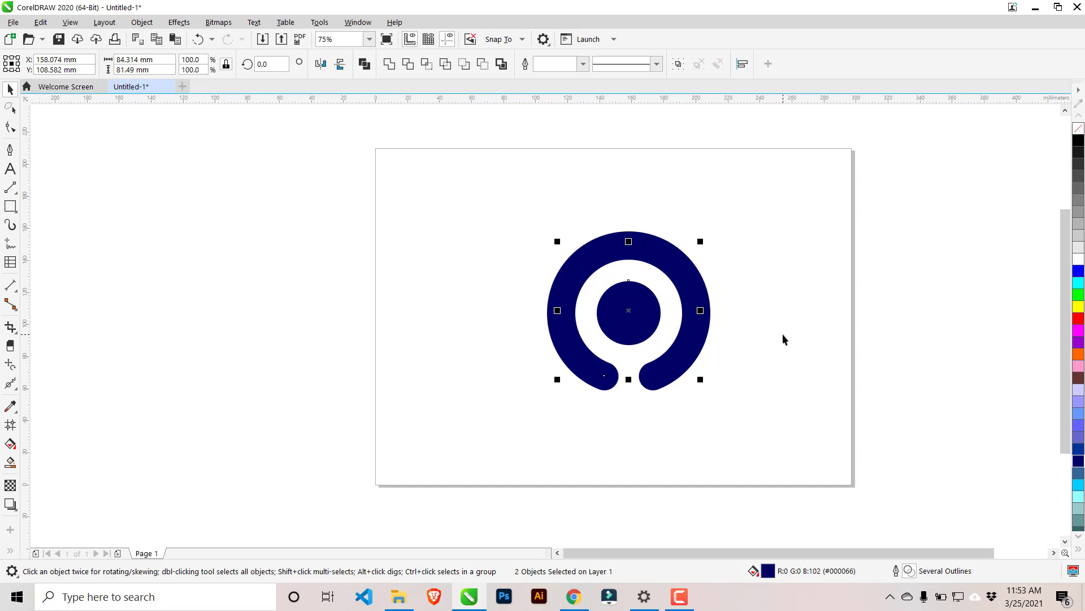
Export the logo as a PNG named logo-gojek in the Pictures folder with the default PNG settings.
click(14, 23)
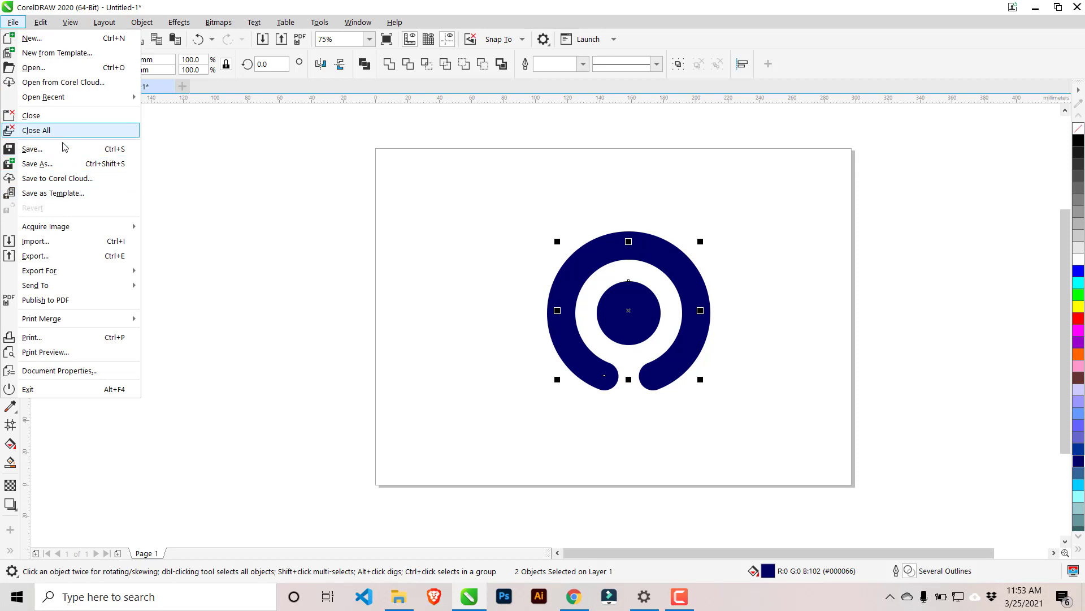
click(64, 257)
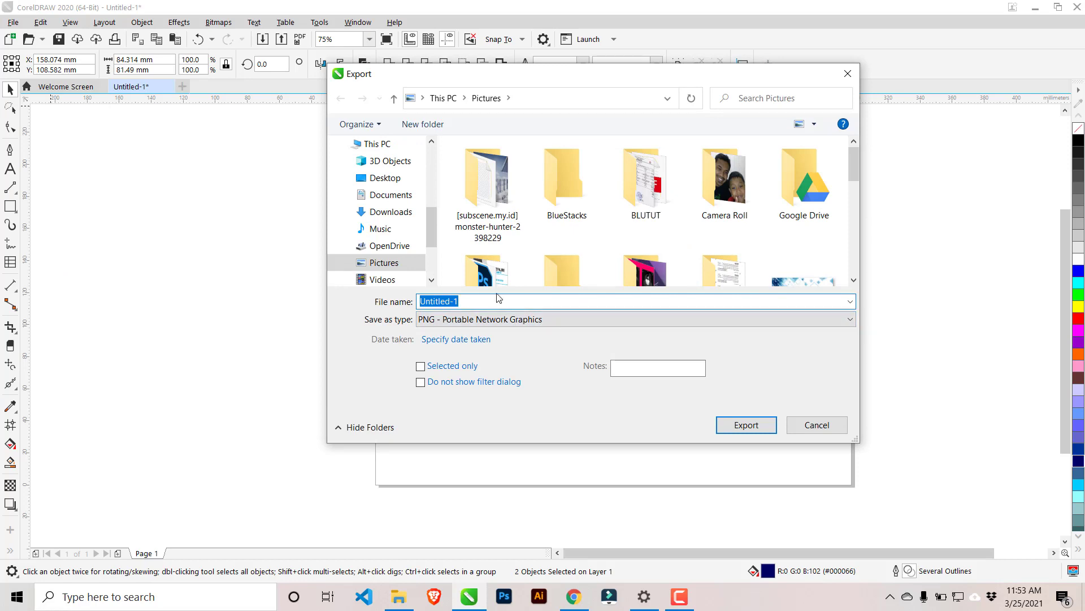
text(logo-gojrk)
key(BackSpace)
key(BackSpace)
text(ek)
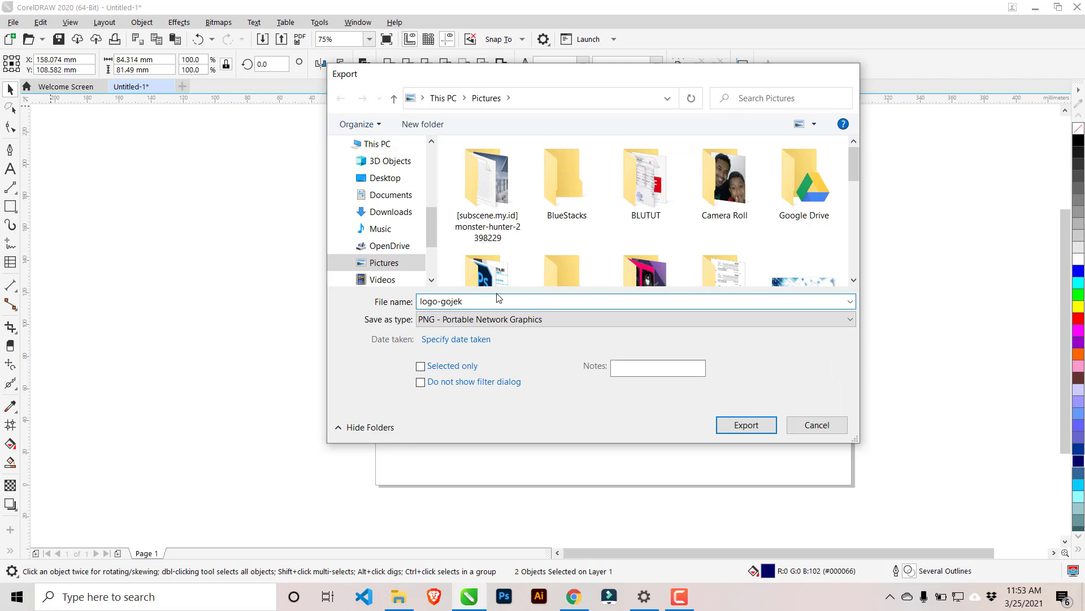
key(Return)
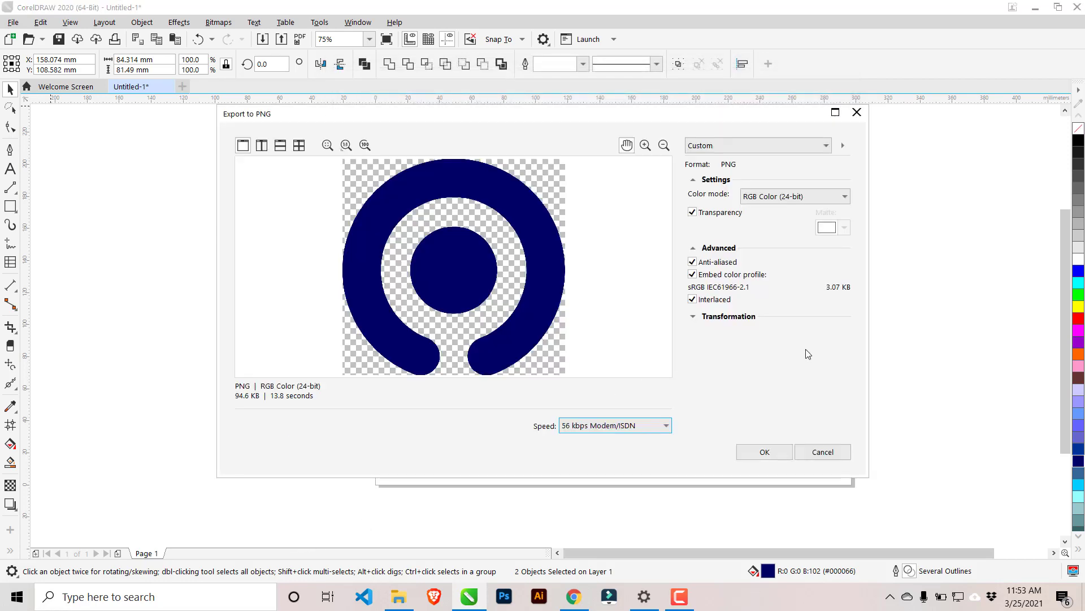
click(765, 452)
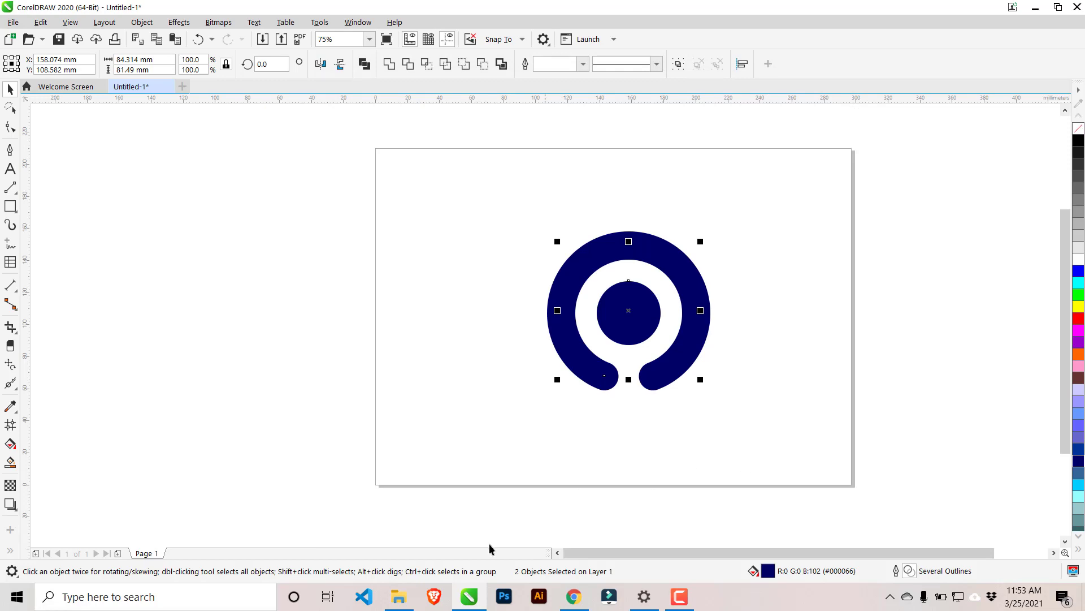
Switch to File Explorer and bring logo-gojek from the Pictures folder into the CorelDRAW document, beside the page.
click(398, 596)
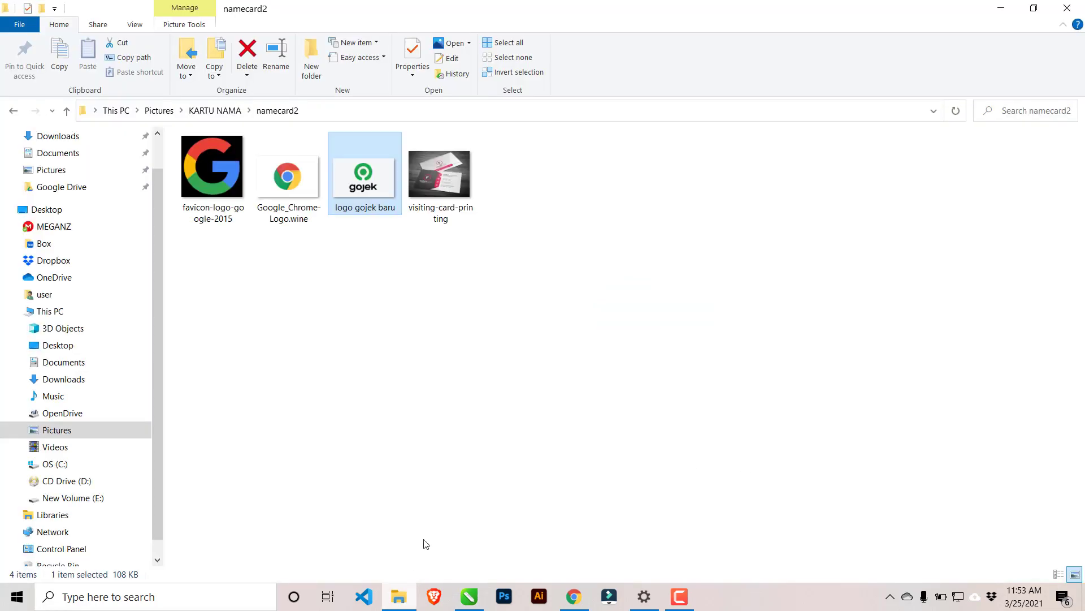
click(51, 431)
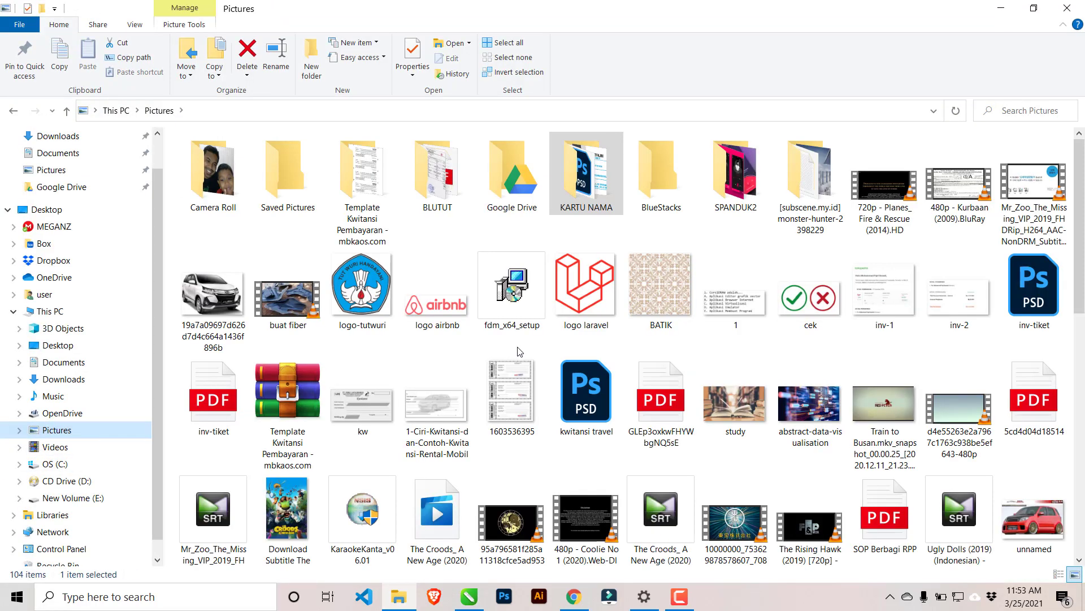
scroll(518, 347, down, 10)
click(749, 526)
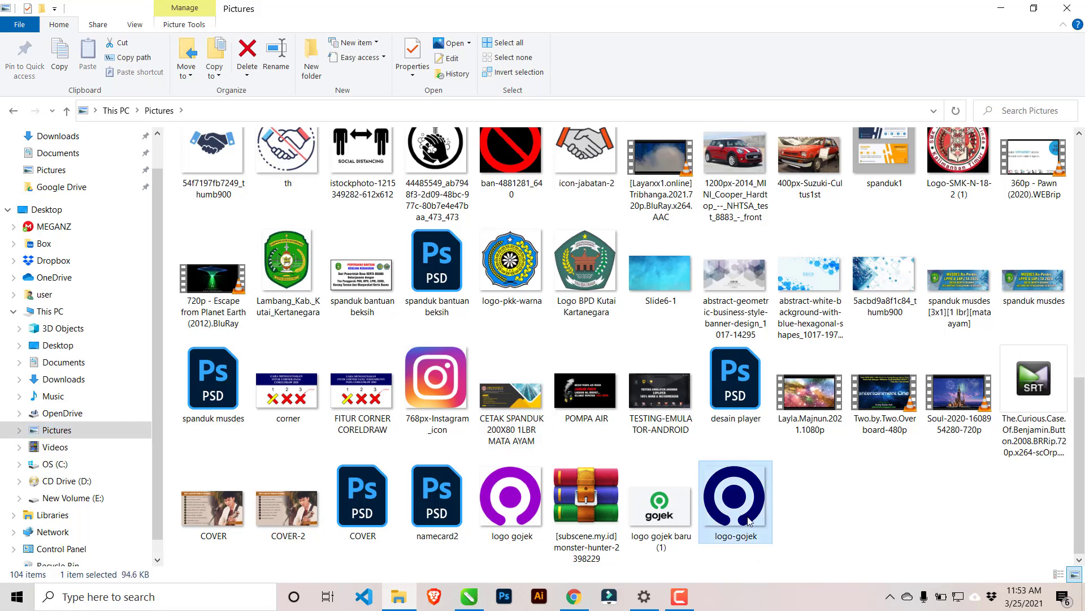
drag(749, 526, 194, 283)
Quick Trace the imported logo bitmap and place the traced group between the bitmap and the original logo.
right_click(185, 238)
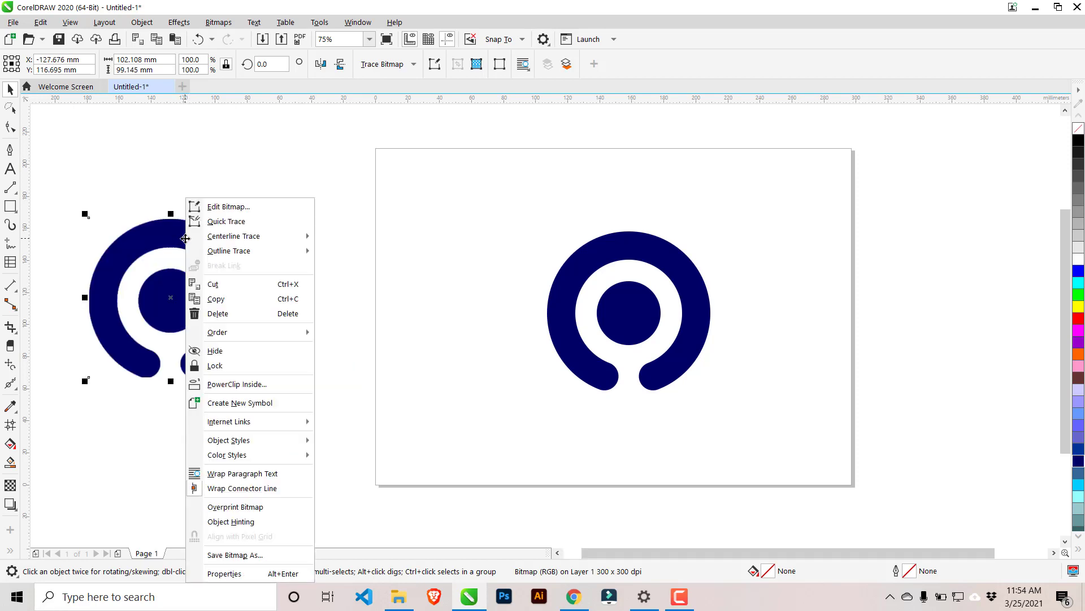
click(242, 222)
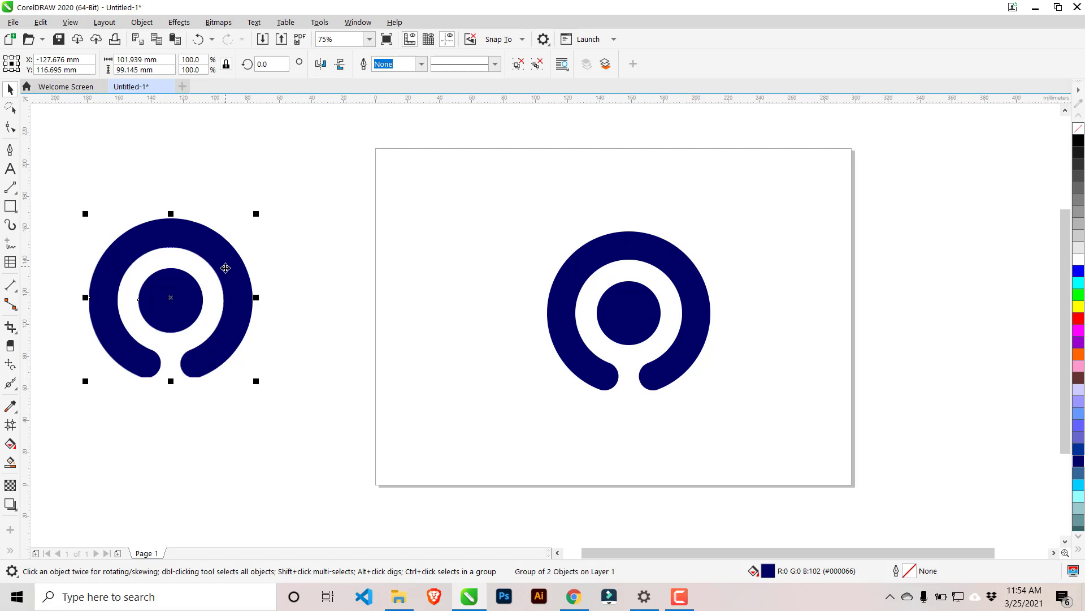
drag(226, 267, 944, 271)
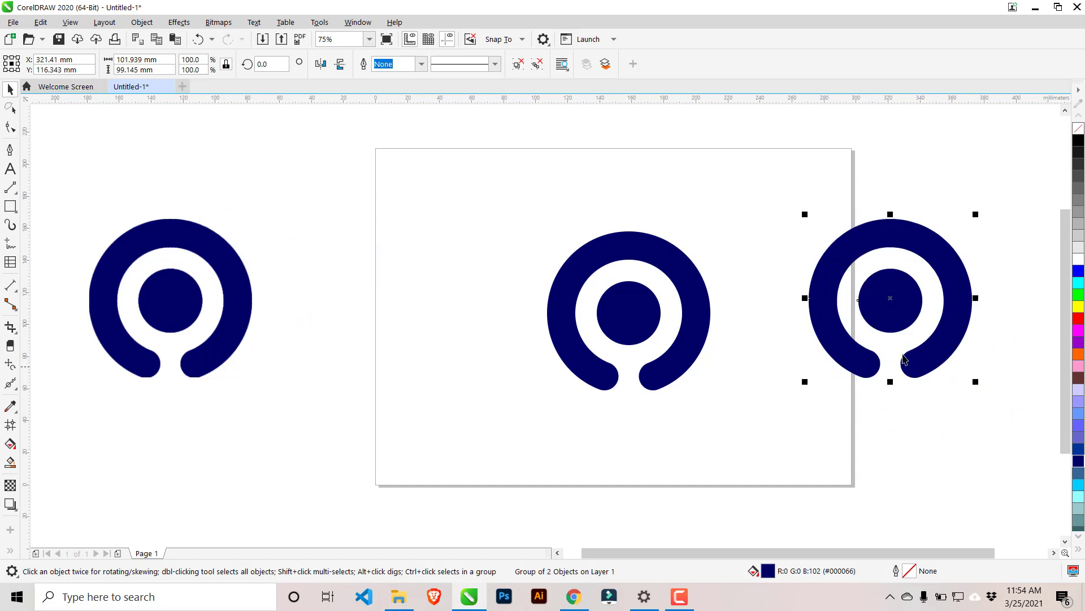
drag(958, 310, 465, 317)
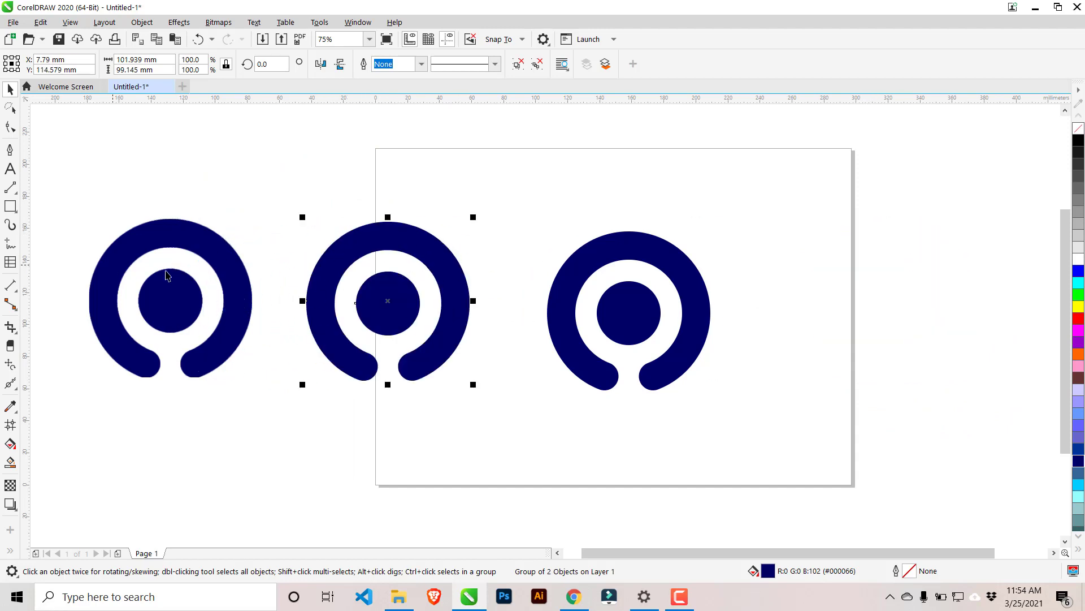
Compare the object types of the imported bitmap, the original logo shapes and the traced group.
click(170, 296)
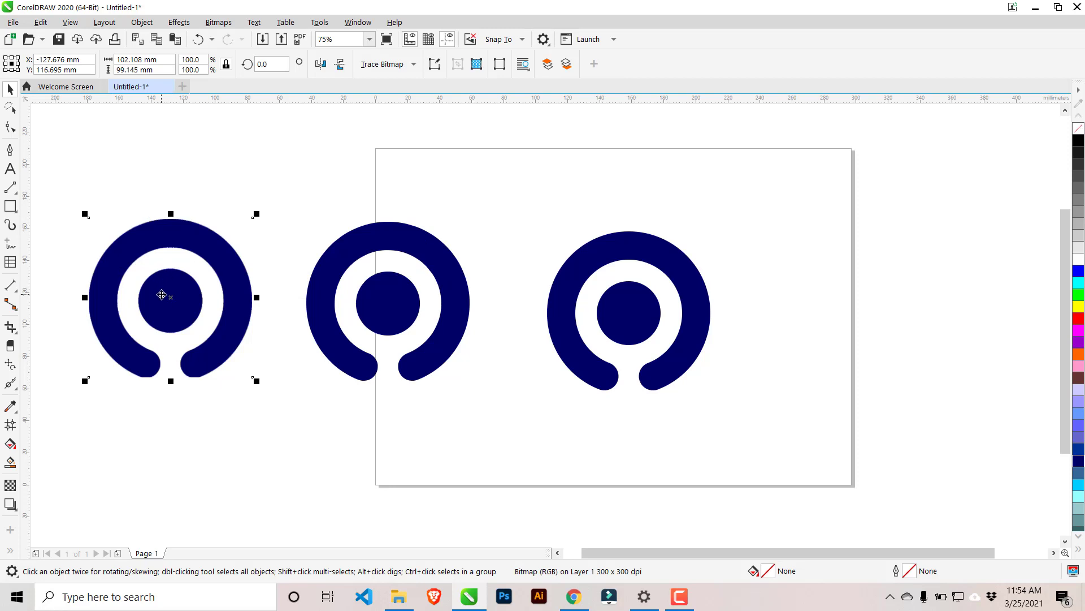
drag(531, 198, 763, 428)
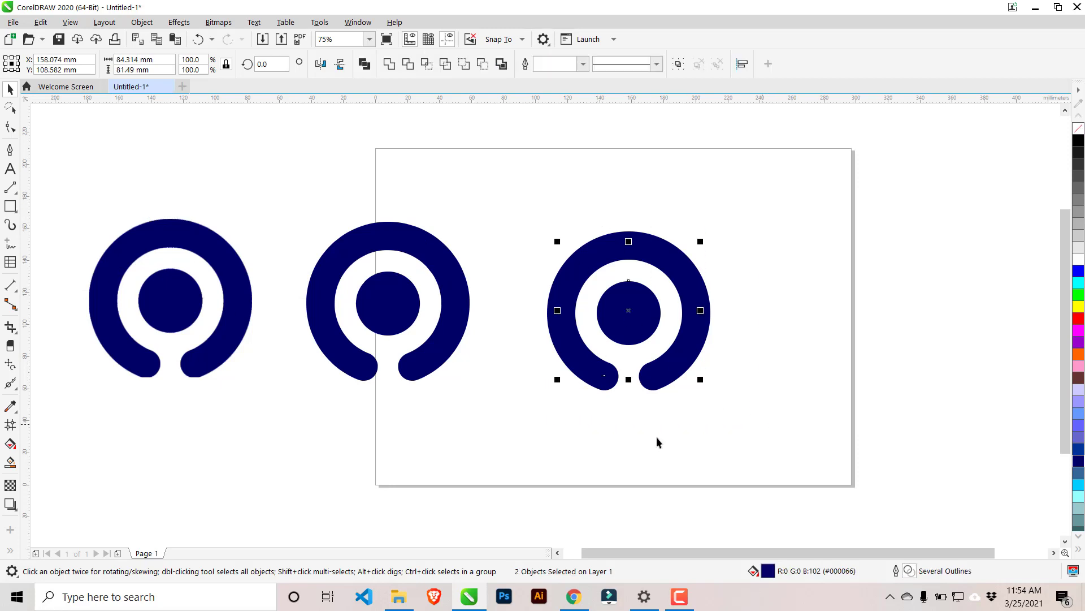
click(453, 323)
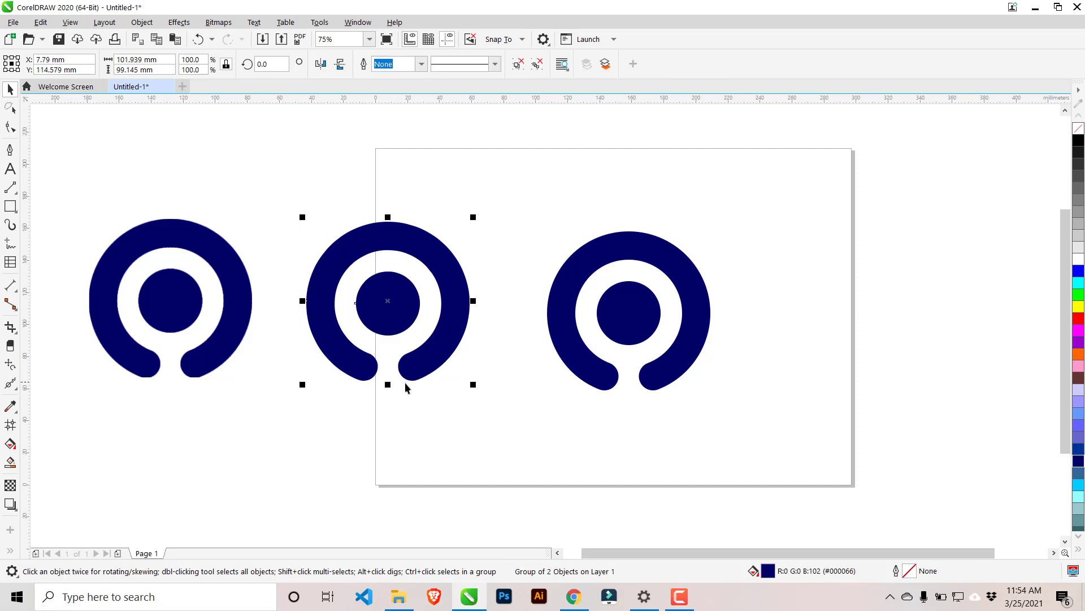
Scale the traced logo down to about 28 mm wide and try red and yellow fills on it.
drag(472, 387, 450, 386)
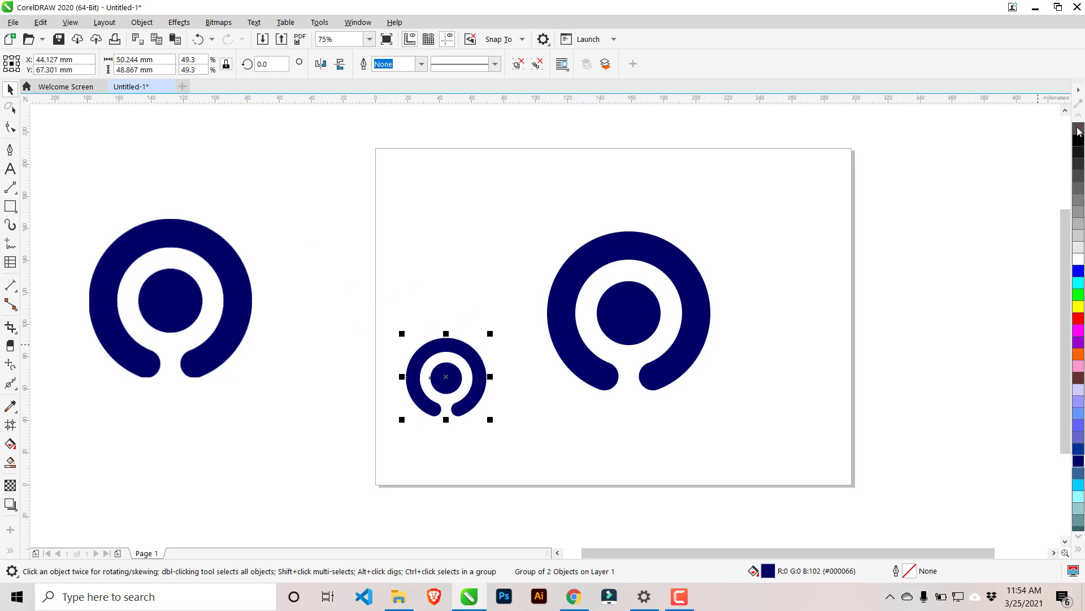
scroll(407, 383, up, 2)
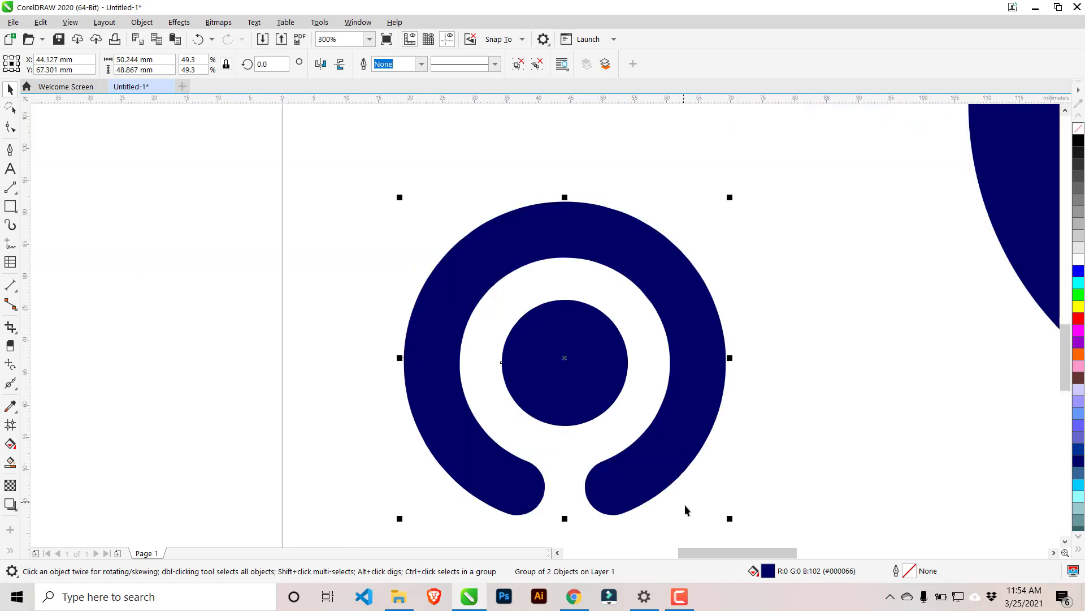
drag(730, 518, 587, 379)
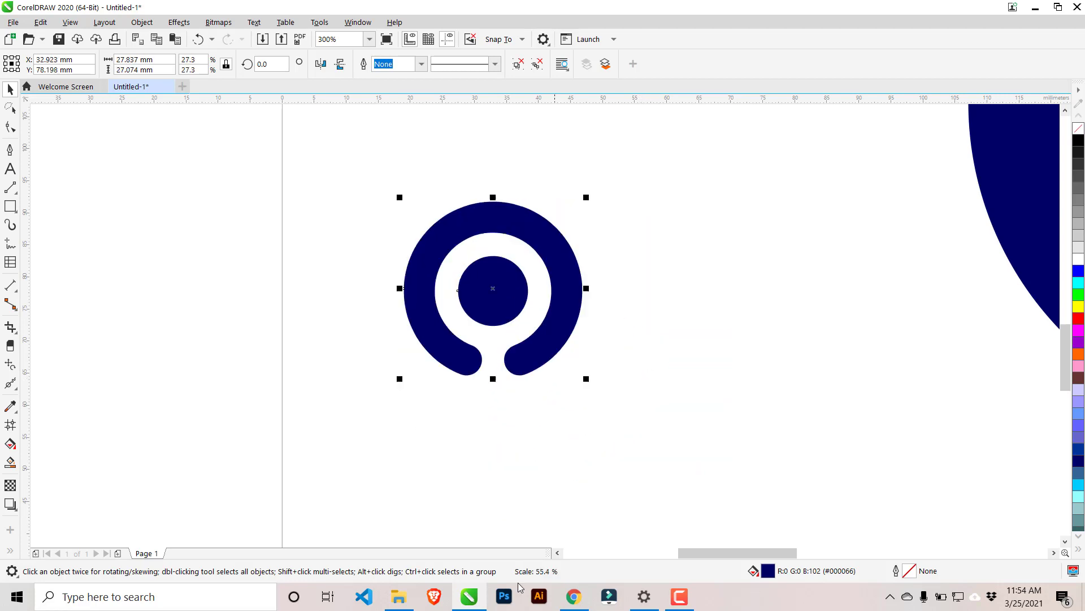
click(1079, 318)
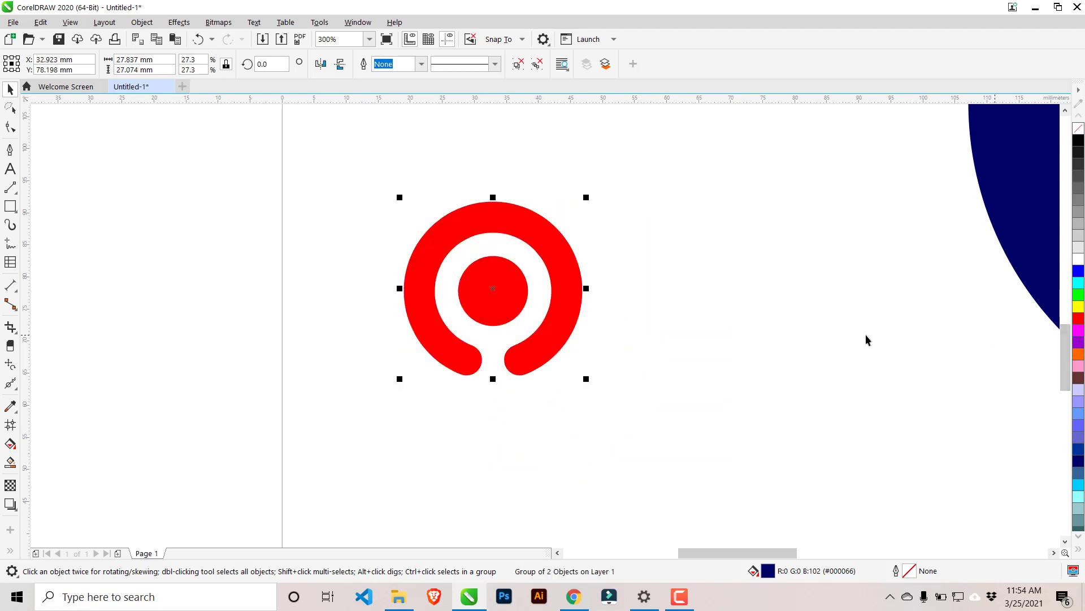
click(1079, 307)
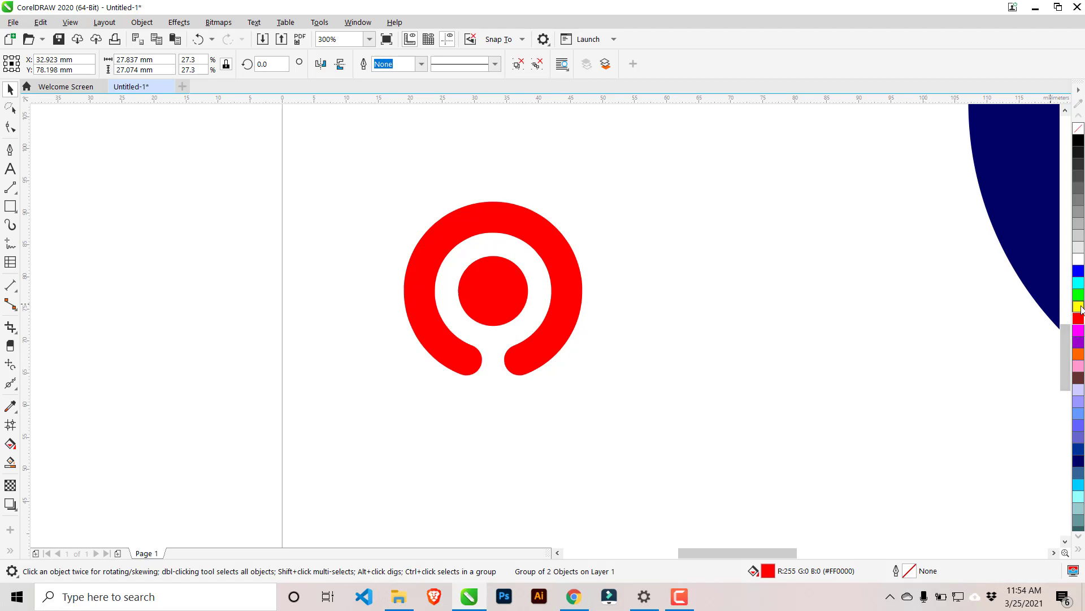
Inspect the fill and outline properties of the original logo's arc and inner circle.
scroll(462, 363, down, 4)
scroll(662, 286, up, 2)
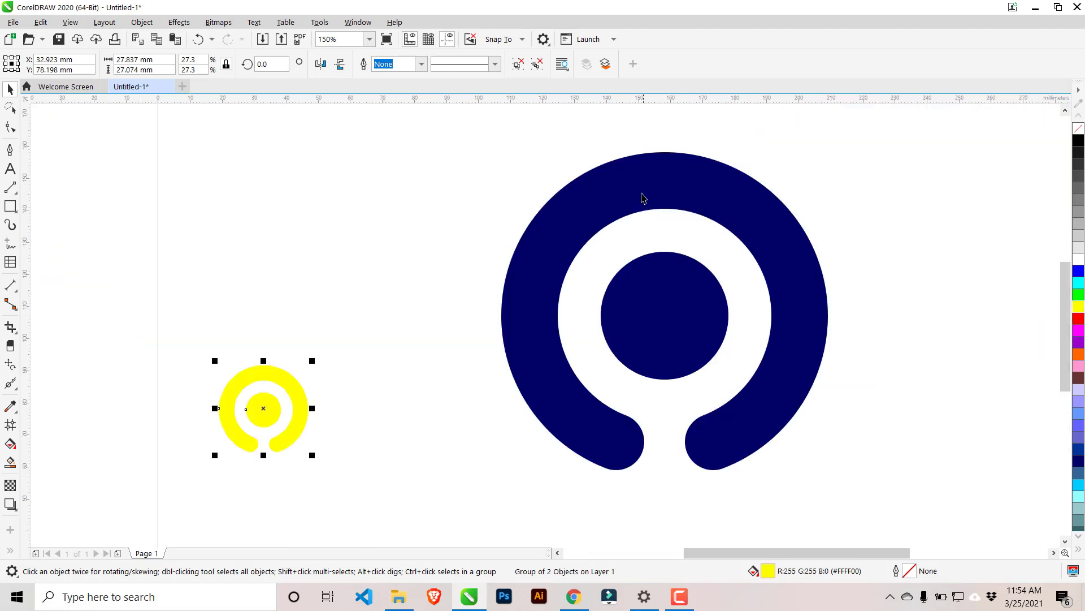
click(645, 182)
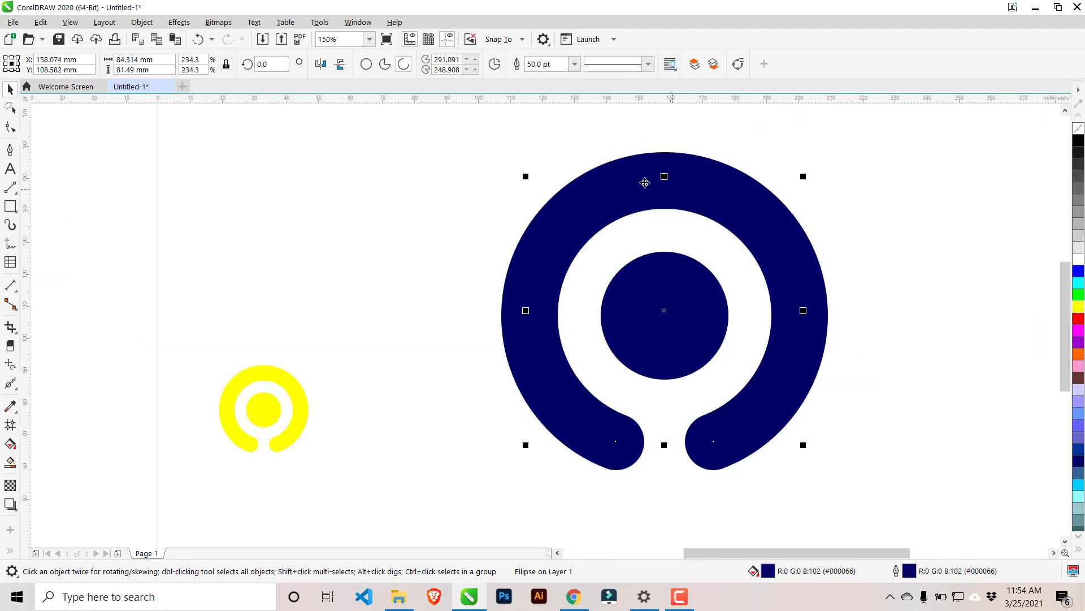
click(727, 330)
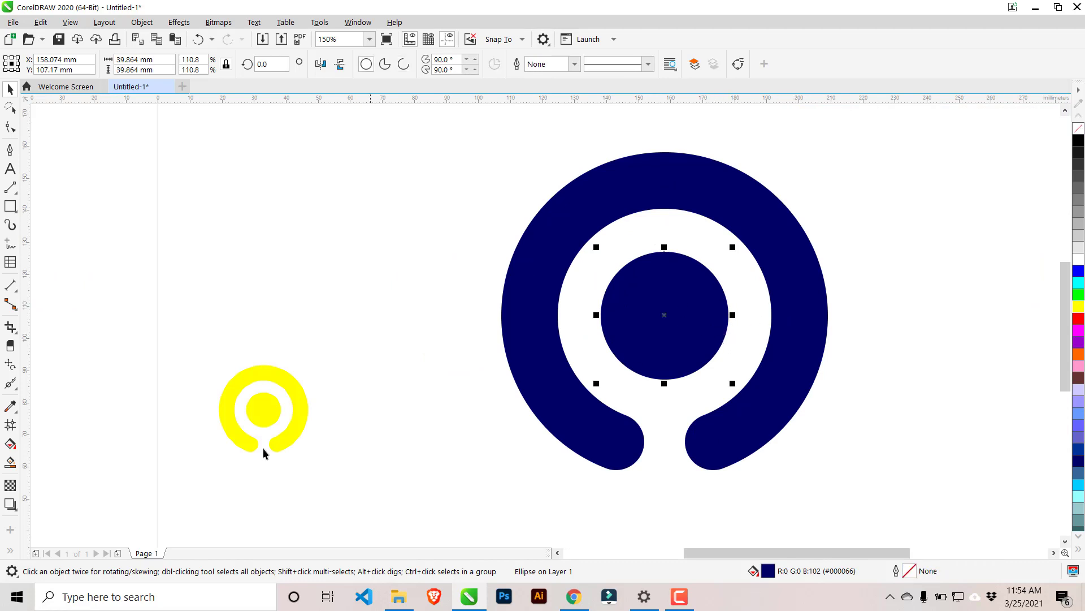
Fill the traced logo with orange (#FF6600).
click(277, 406)
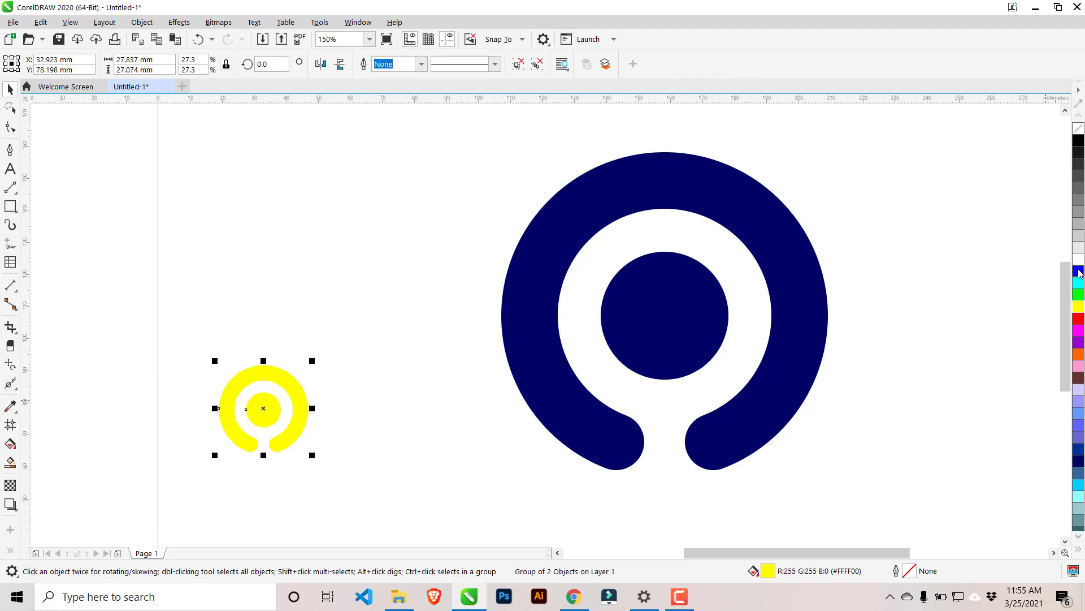
click(1078, 354)
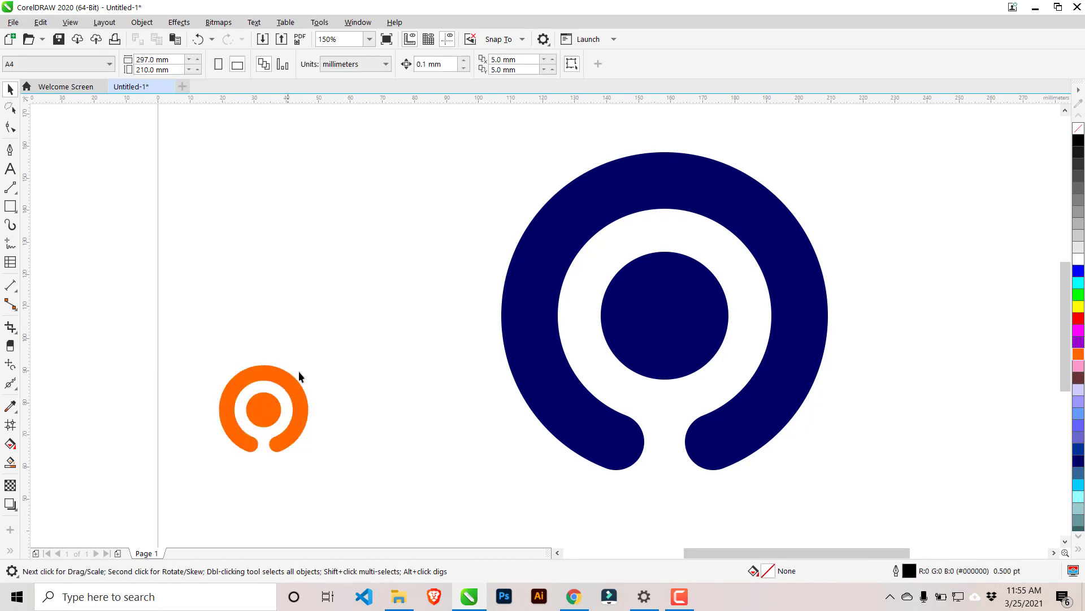
Resize the traced logo to about 61 mm wide and move it slightly up beside the navy logo.
drag(312, 361, 402, 263)
scroll(390, 373, down, 2)
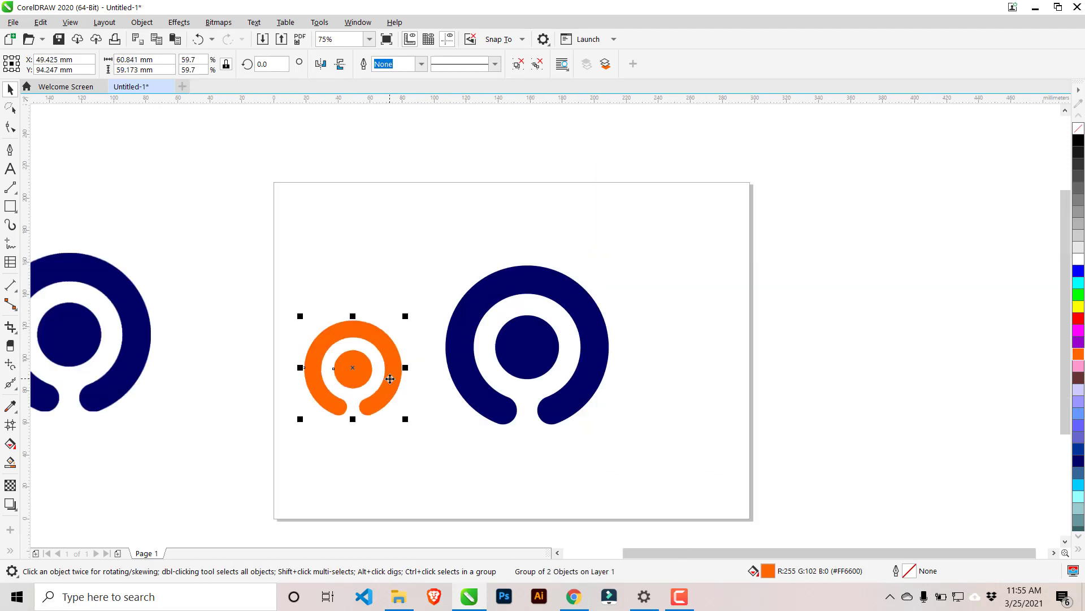
drag(390, 375, 399, 346)
click(620, 356)
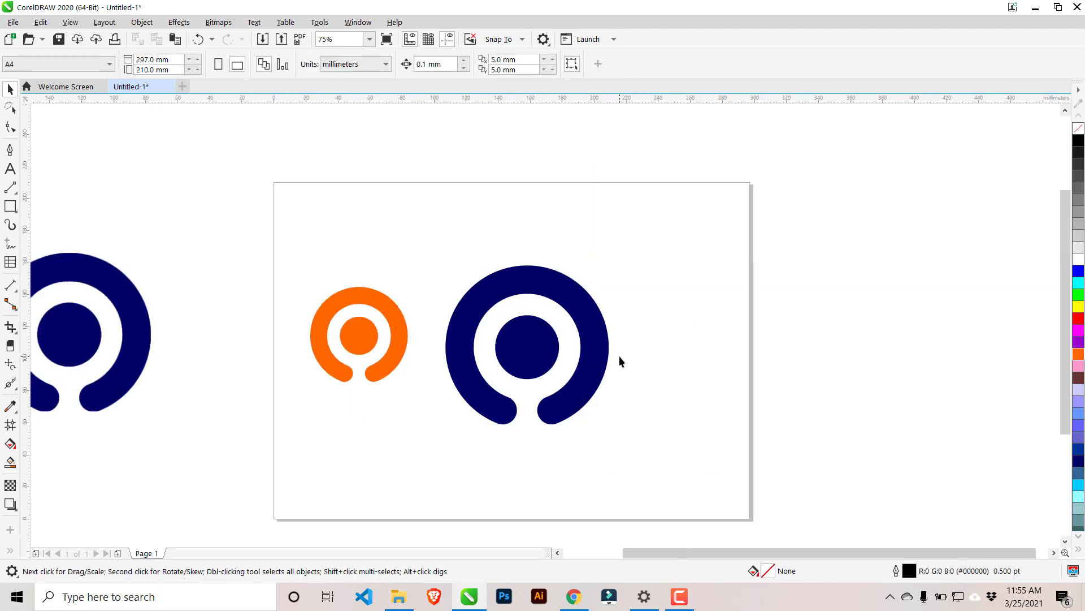